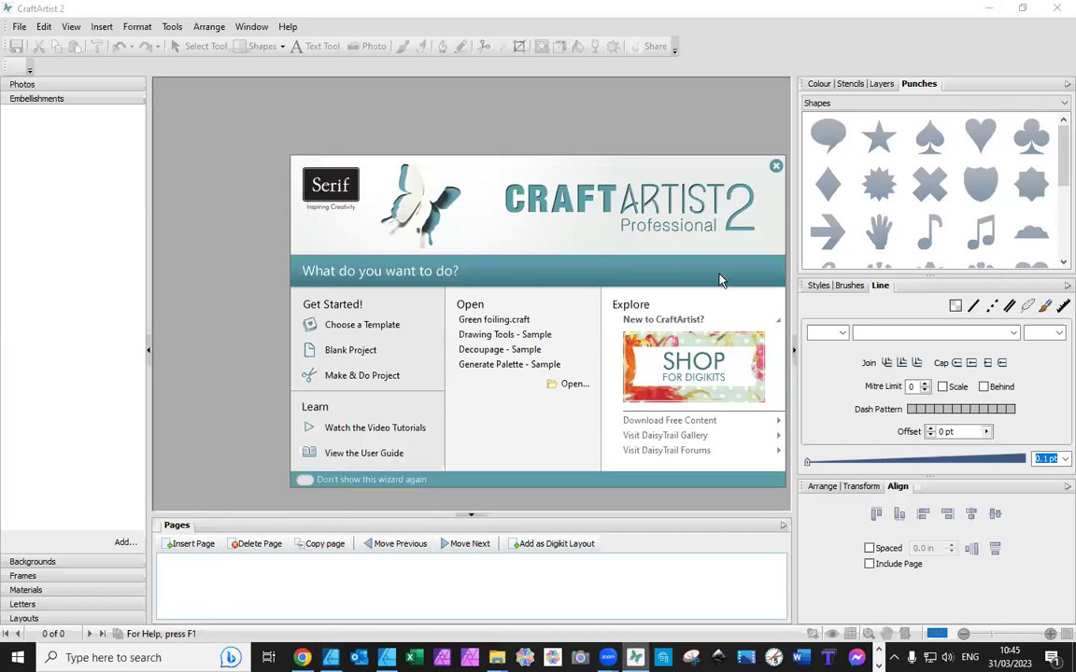
- Place the floral bouquet picture on a blank craft project page, enlarge it to about 5.7 in square and position it in the left half
{"action": "left_click", "coordinate": [776, 167]}
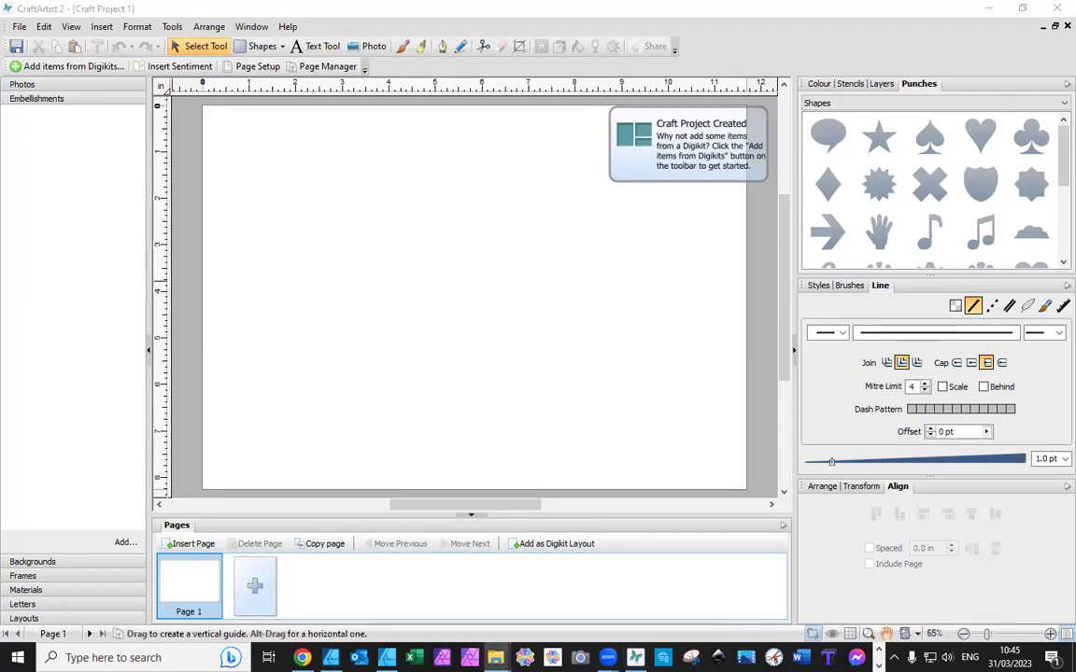
{"action": "left_click_drag", "start_coordinate": [140, 406], "coordinate": [413, 271]}
{"action": "left_click_drag", "start_coordinate": [574, 275], "coordinate": [685, 167]}
{"action": "left_click_drag", "start_coordinate": [588, 315], "coordinate": [403, 283]}
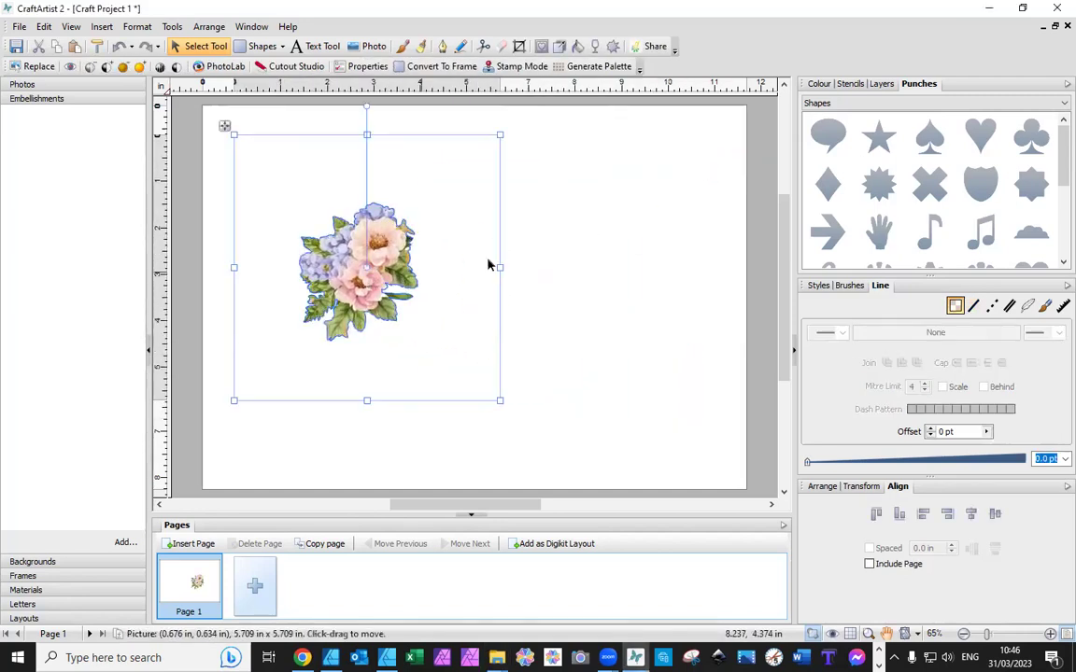
- Sample a gradient across the bouquet with the Colour Picker's Gradient Sampler
{"action": "left_click", "coordinate": [820, 84]}
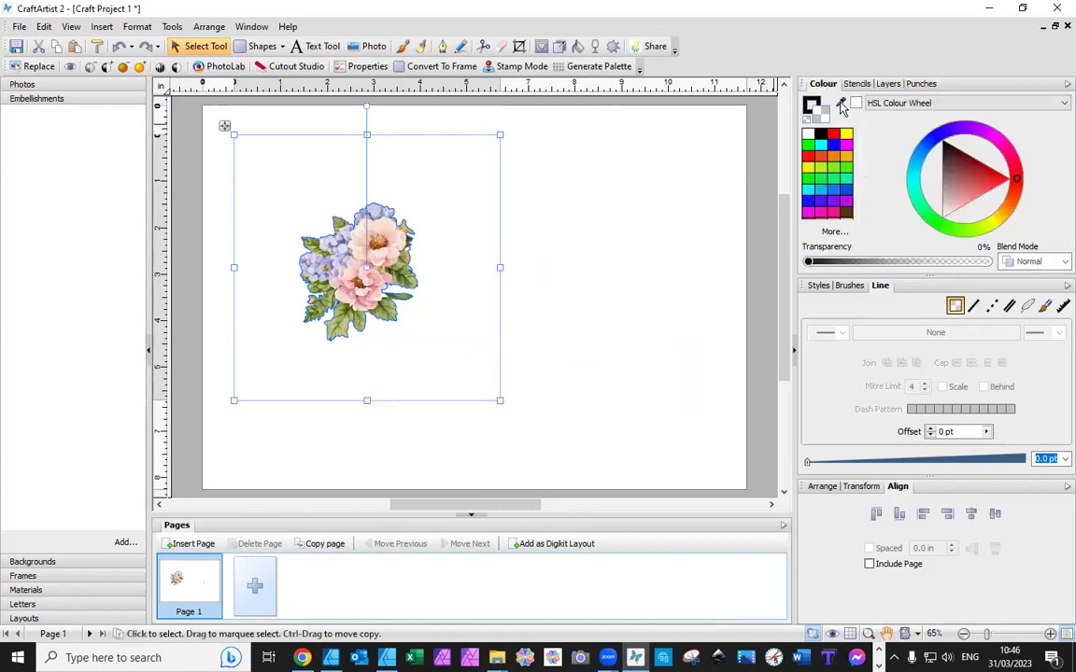
{"action": "left_click", "coordinate": [841, 104]}
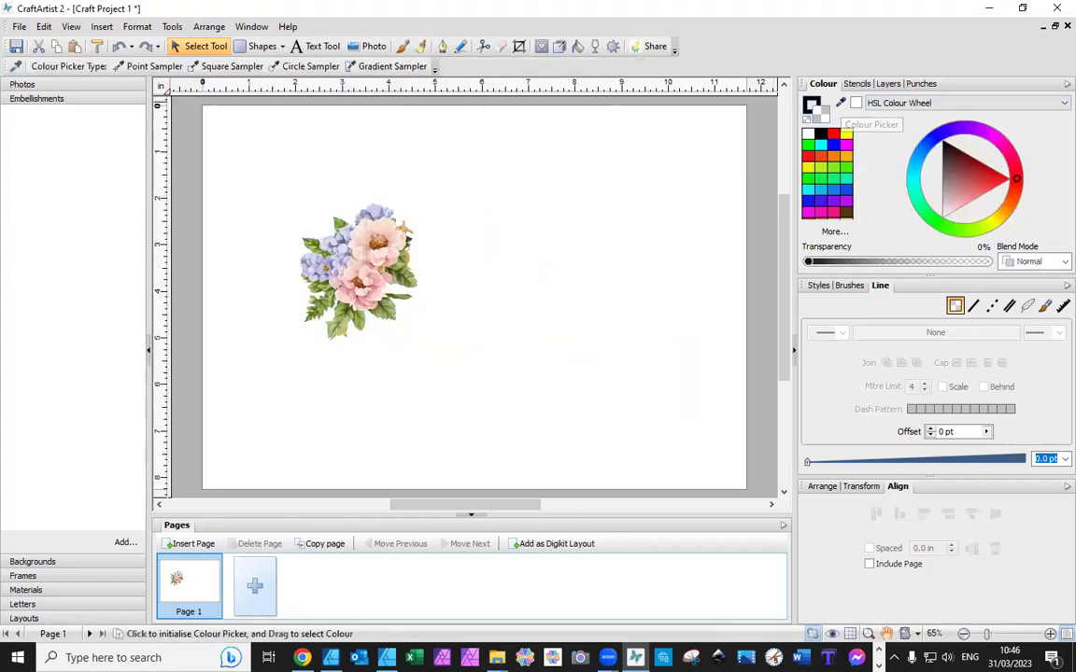
{"action": "left_click", "coordinate": [395, 67]}
{"action": "mouse_move", "coordinate": [392, 89]}
{"action": "left_mouse_down"}
{"action": "mouse_move", "coordinate": [312, 312]}
{"action": "mouse_move", "coordinate": [336, 293]}
{"action": "mouse_move", "coordinate": [387, 208]}
{"action": "left_mouse_up"}
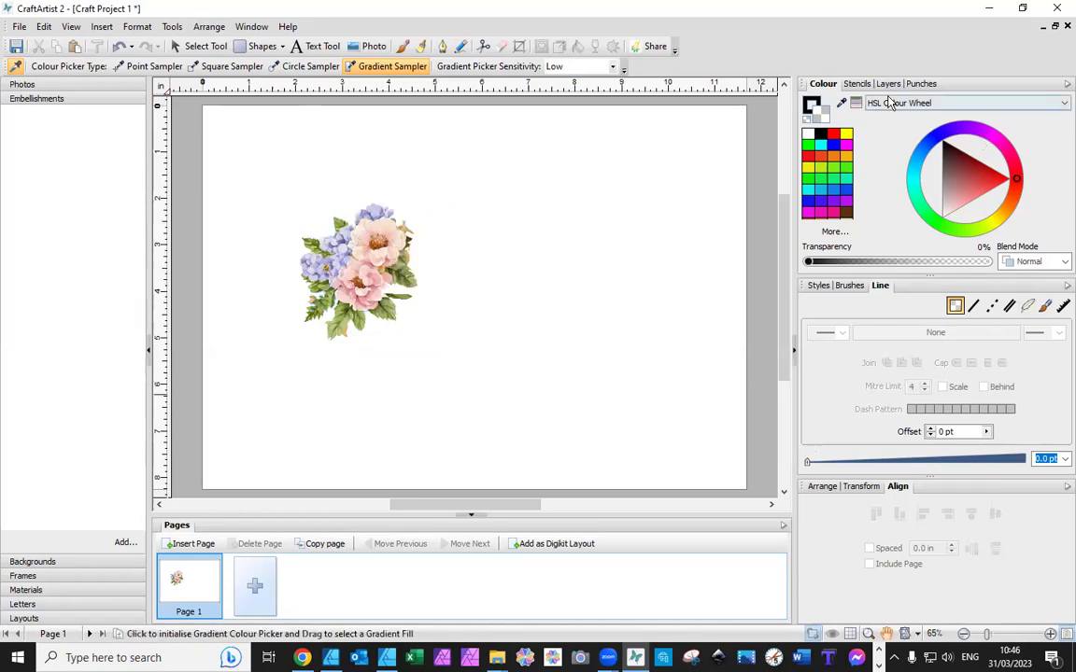
- Draw a Quick Rectangle about 3.9 by 4.2 in beside the bouquet and fill it with the sampled gradient
{"action": "left_click", "coordinate": [282, 45]}
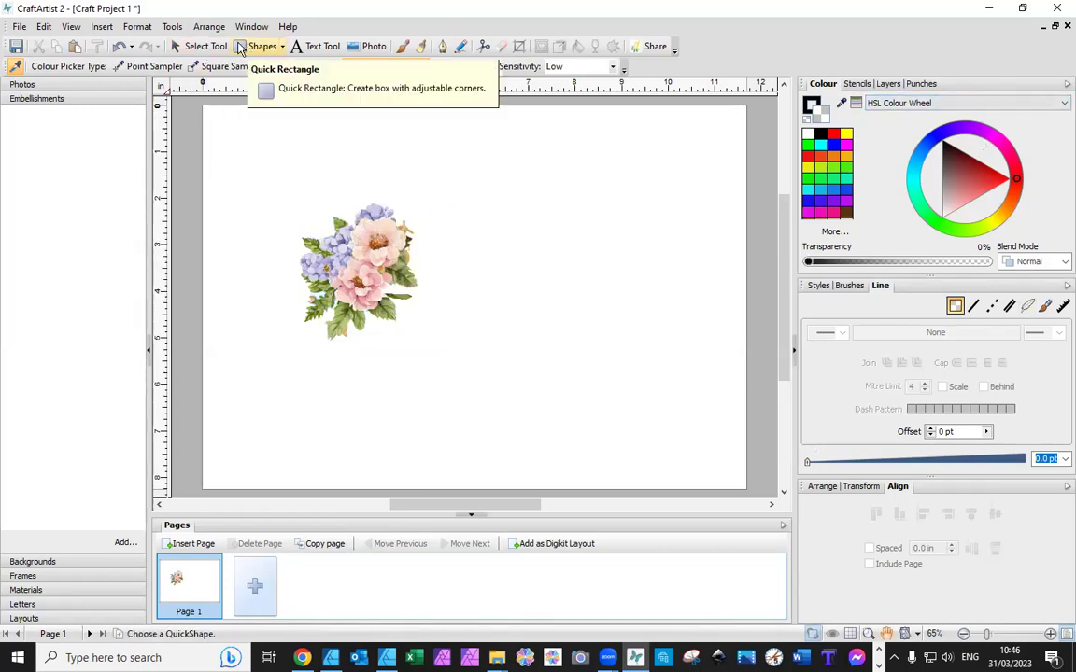
{"action": "left_click", "coordinate": [280, 70]}
{"action": "left_click_drag", "start_coordinate": [533, 148], "coordinate": [714, 346]}
{"action": "left_click", "coordinate": [856, 103]}
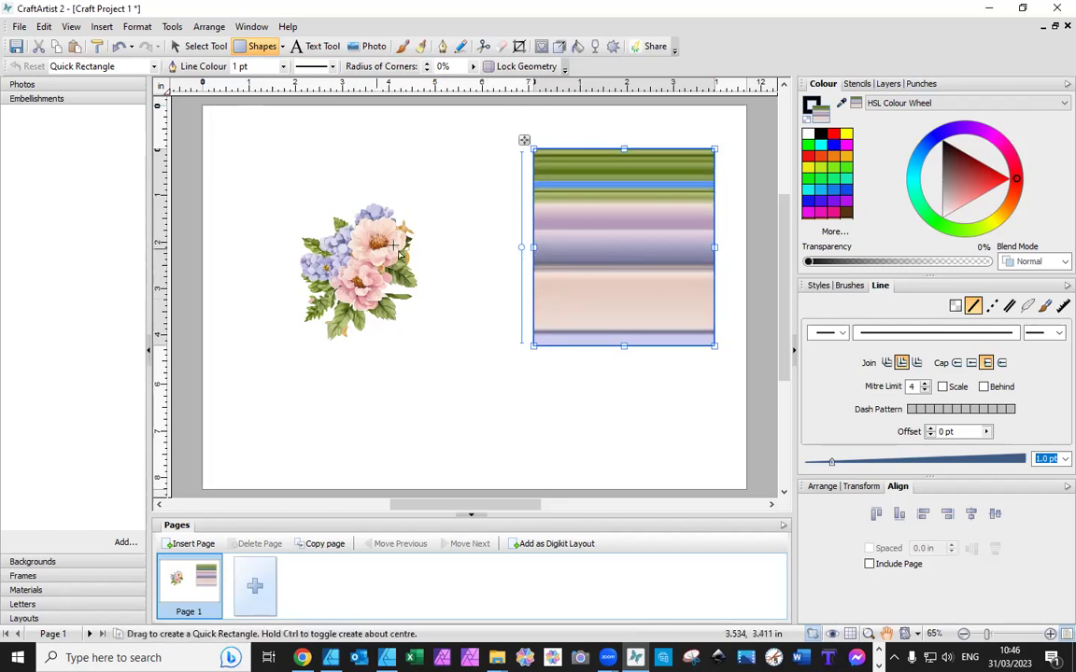
{"action": "left_click", "coordinate": [439, 197]}
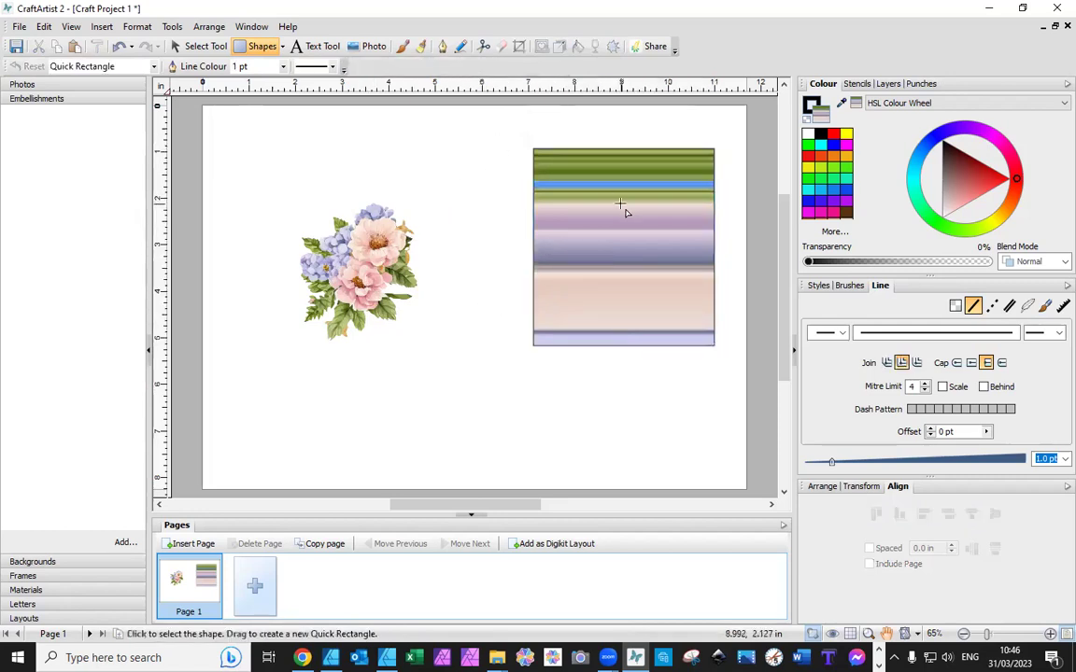
{"action": "key", "text": "Escape"}
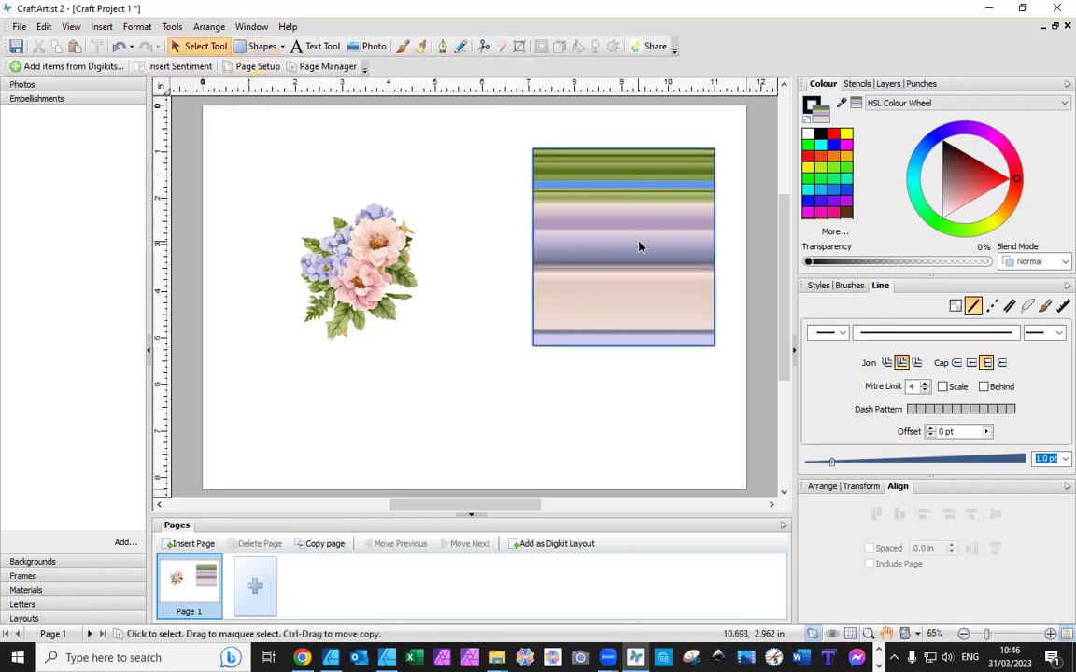
- Adjust the colour stops along the rectangle's linear gradient with the Fill Tool
{"action": "left_click", "coordinate": [624, 193]}
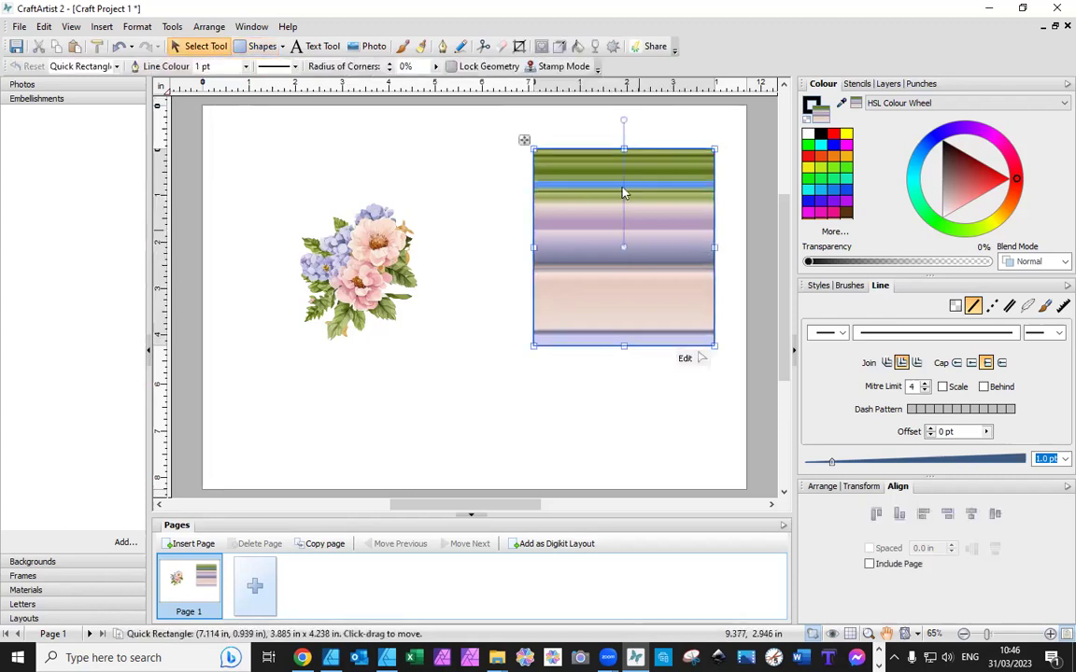
{"action": "left_click", "coordinate": [579, 53]}
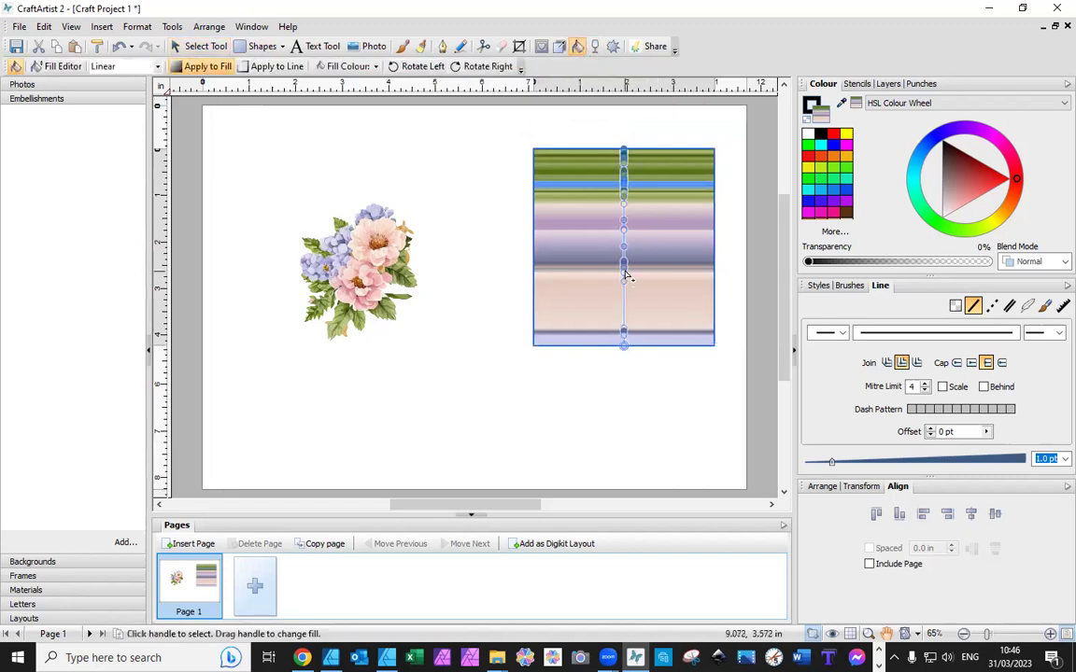
{"action": "left_click_drag", "start_coordinate": [624, 285], "coordinate": [622, 202]}
{"action": "left_click", "coordinate": [541, 384]}
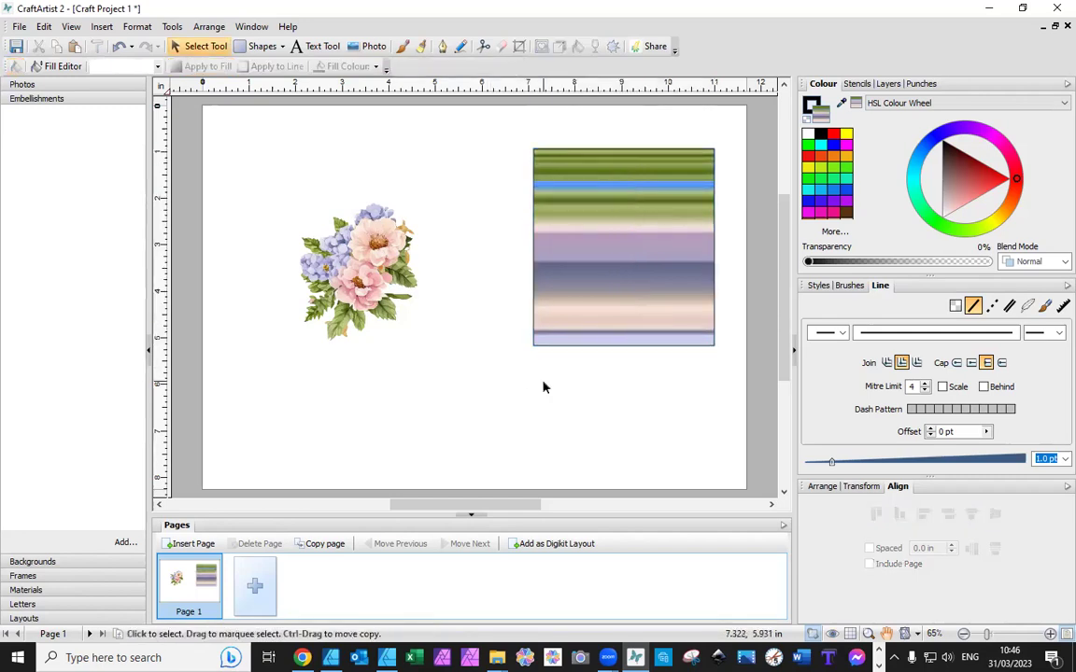
- Move the bouquet onto the gradient rectangle and bring it to the front
{"action": "left_click", "coordinate": [374, 280]}
{"action": "left_click_drag", "start_coordinate": [375, 280], "coordinate": [627, 231]}
{"action": "left_click", "coordinate": [626, 230]}
{"action": "key", "text": "ctrl+Page_Down"}
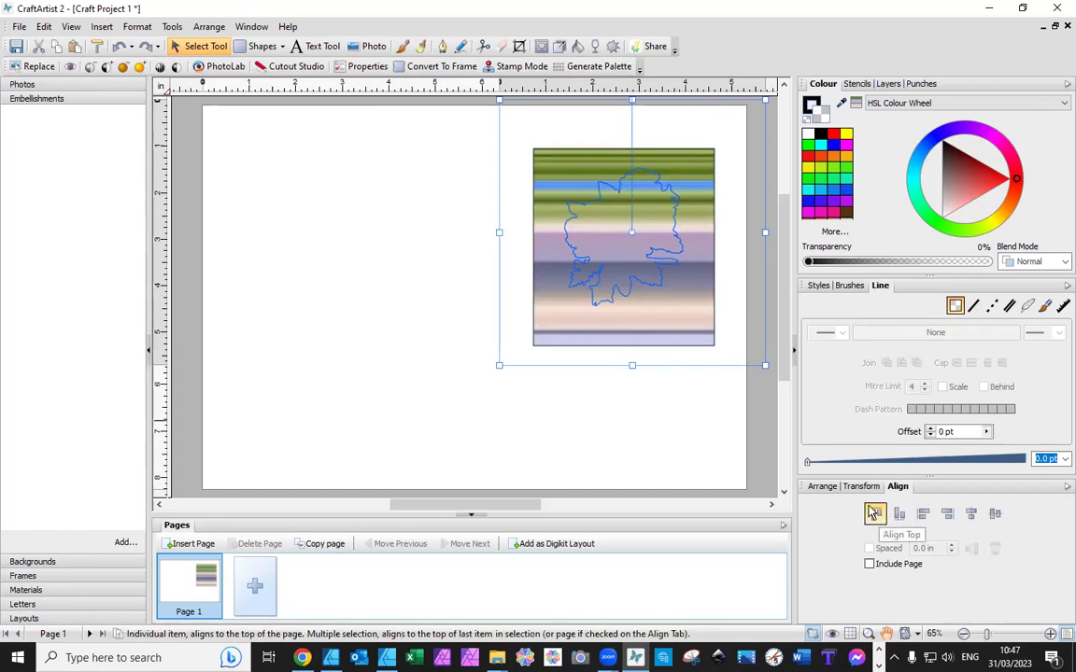
{"action": "left_click", "coordinate": [824, 487]}
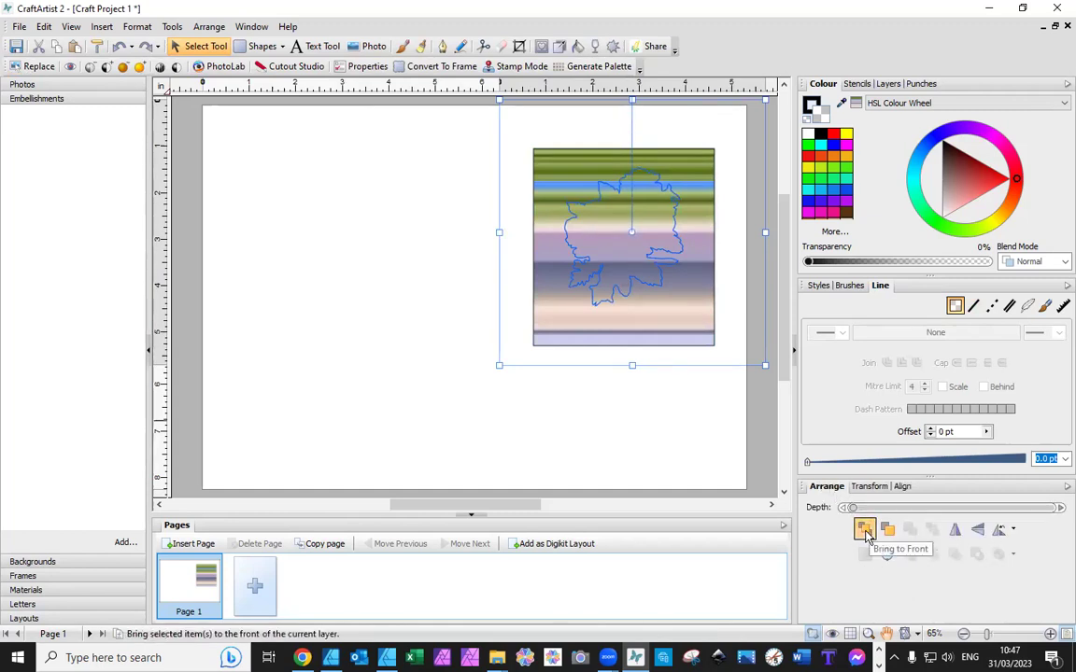
{"action": "left_click", "coordinate": [865, 528]}
{"action": "left_click", "coordinate": [506, 463]}
{"action": "left_click", "coordinate": [655, 339]}
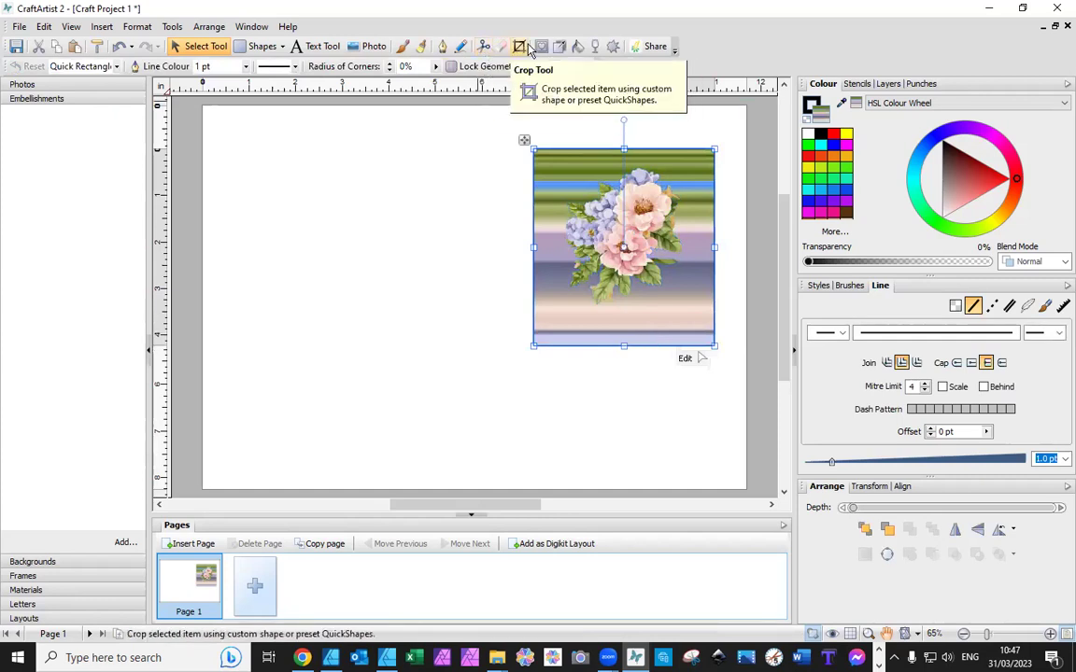
{"action": "left_click", "coordinate": [559, 46]}
{"action": "mouse_move", "coordinate": [624, 149]}
{"action": "left_mouse_down"}
{"action": "mouse_move", "coordinate": [691, 163]}
{"action": "mouse_move", "coordinate": [624, 161]}
{"action": "left_mouse_up"}
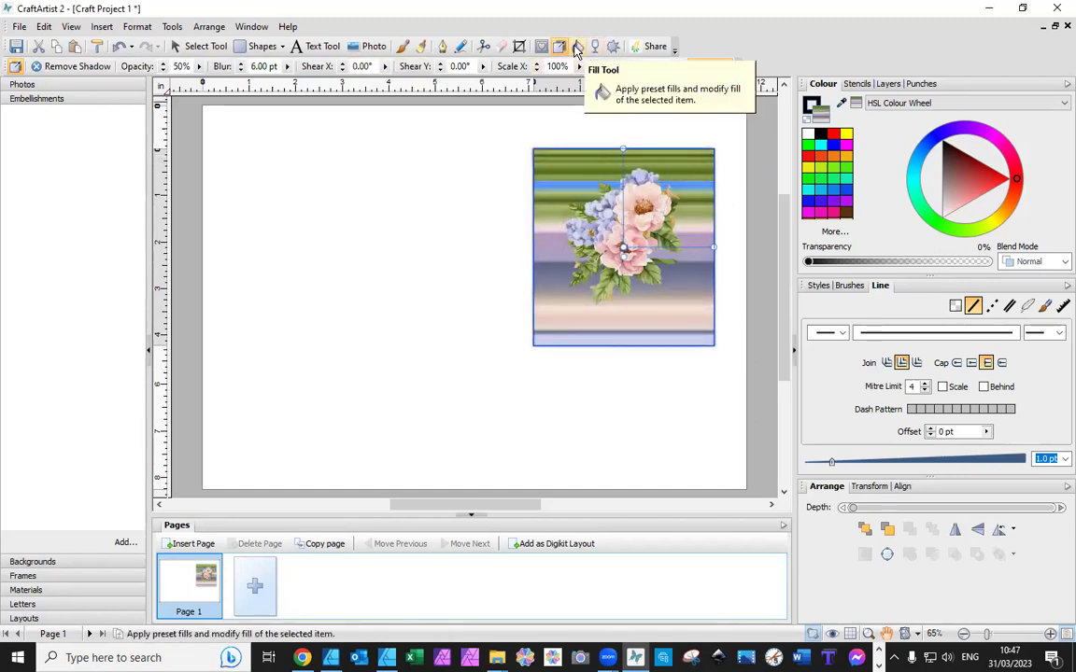
{"action": "left_click", "coordinate": [80, 68]}
- Angle the rectangle's gradient diagonally with the Fill Tool, from its upper-right corner to its lower-left corner
{"action": "left_click", "coordinate": [579, 48]}
{"action": "left_click_drag", "start_coordinate": [623, 150], "coordinate": [709, 156]}
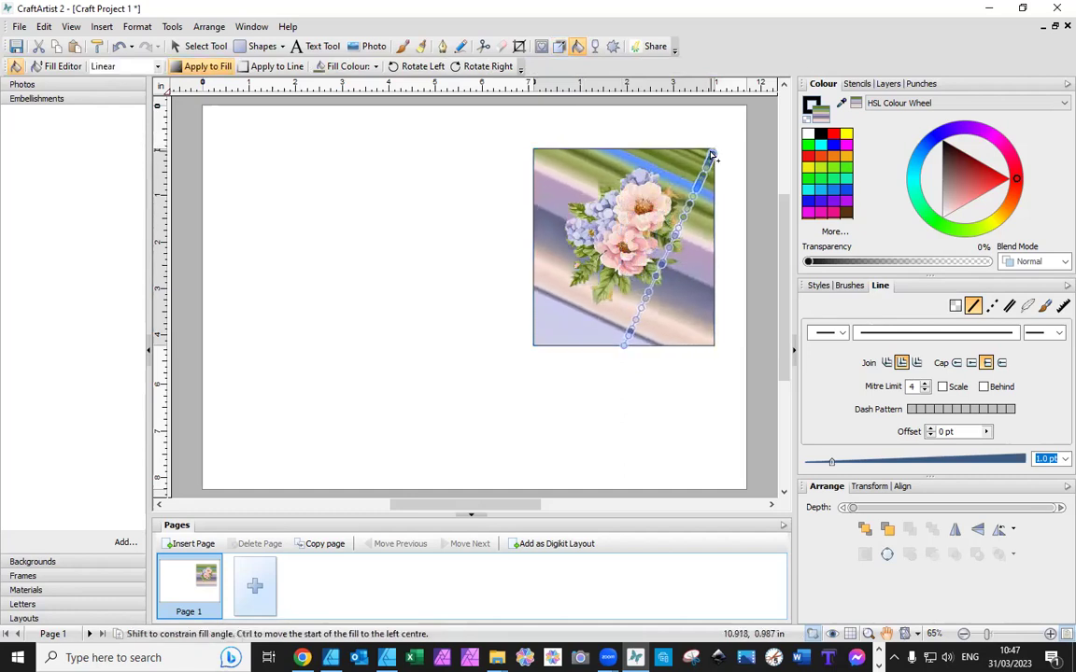
{"action": "left_click_drag", "start_coordinate": [624, 344], "coordinate": [534, 346]}
{"action": "left_click", "coordinate": [632, 420]}
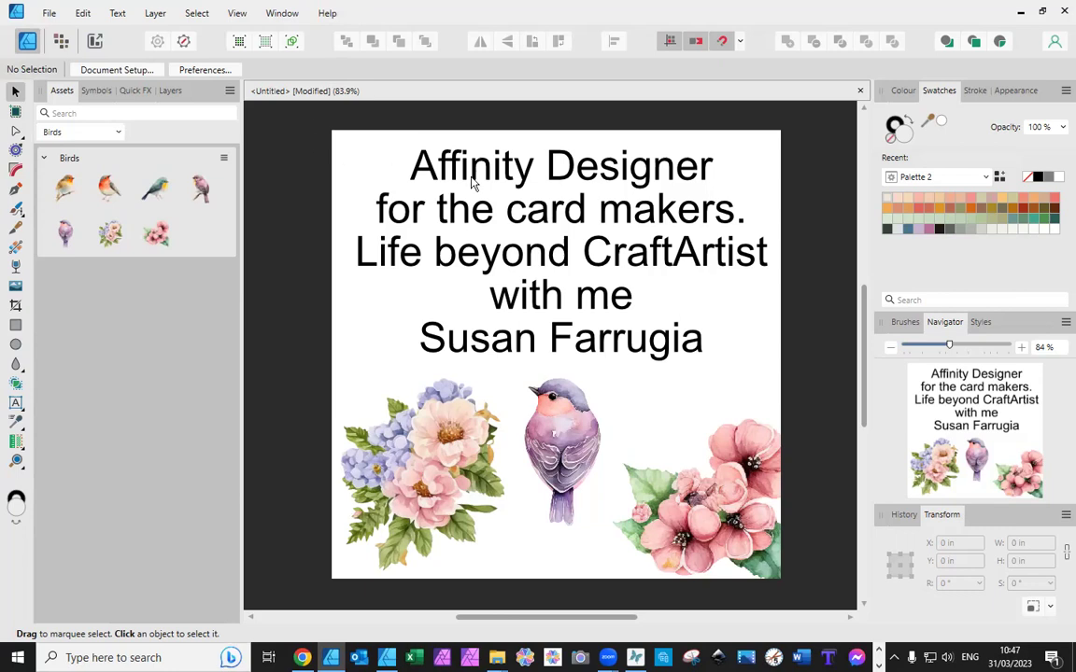
- Clear the text and images from the Affinity Designer page and draw a rectangle about 7.6 by 7.63 in inside its edges
{"action": "left_click_drag", "start_coordinate": [336, 137], "coordinate": [818, 637]}
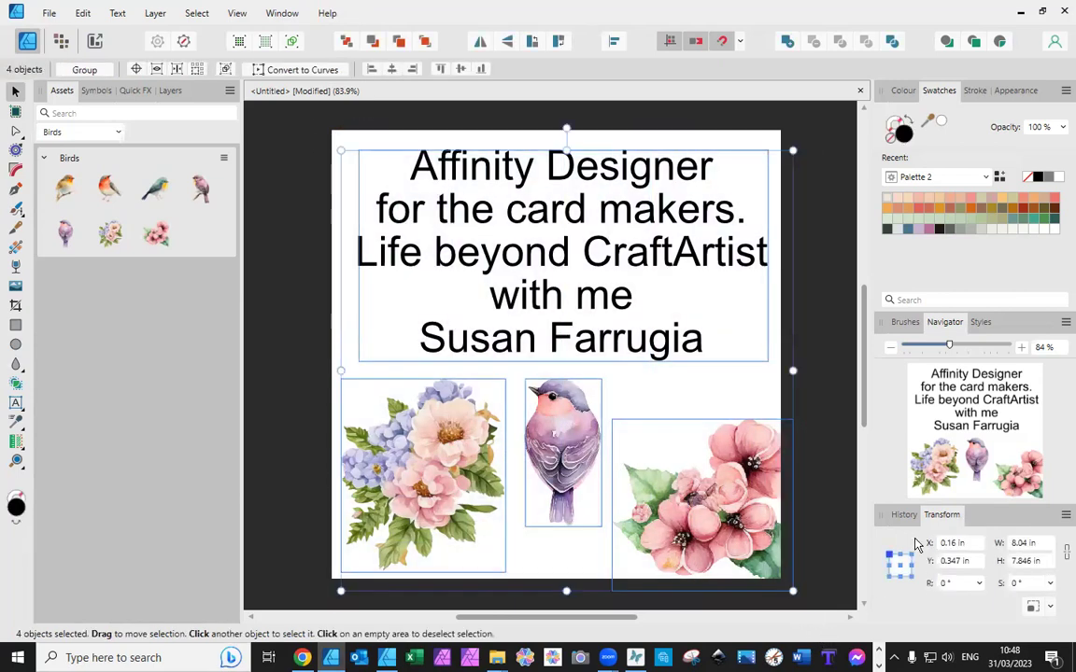
{"action": "key", "text": "Delete"}
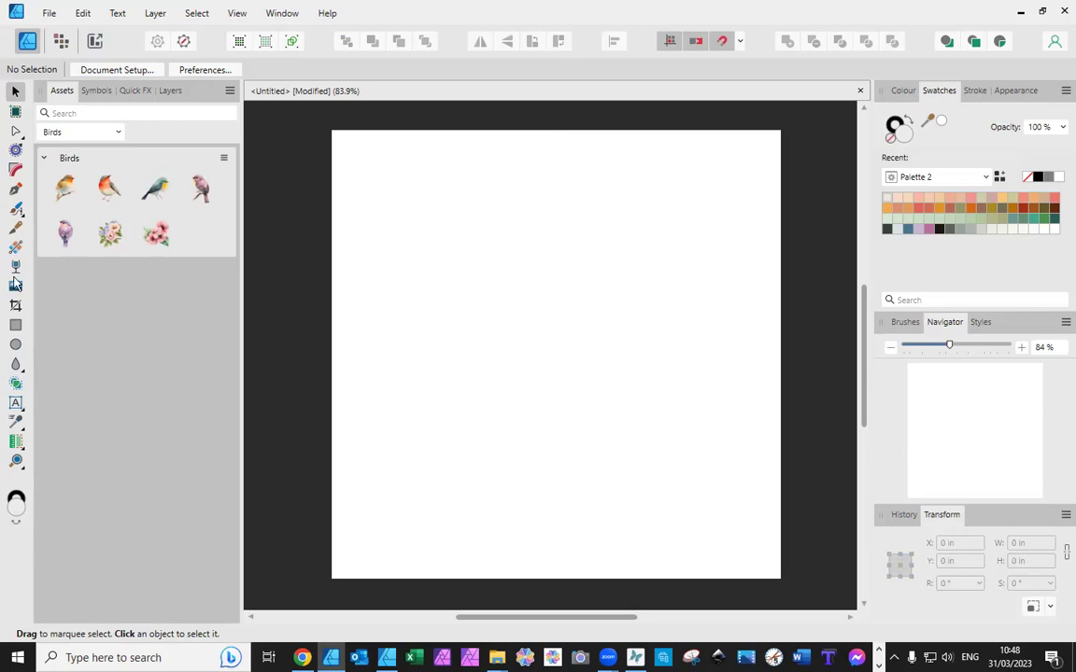
{"action": "left_click", "coordinate": [16, 326]}
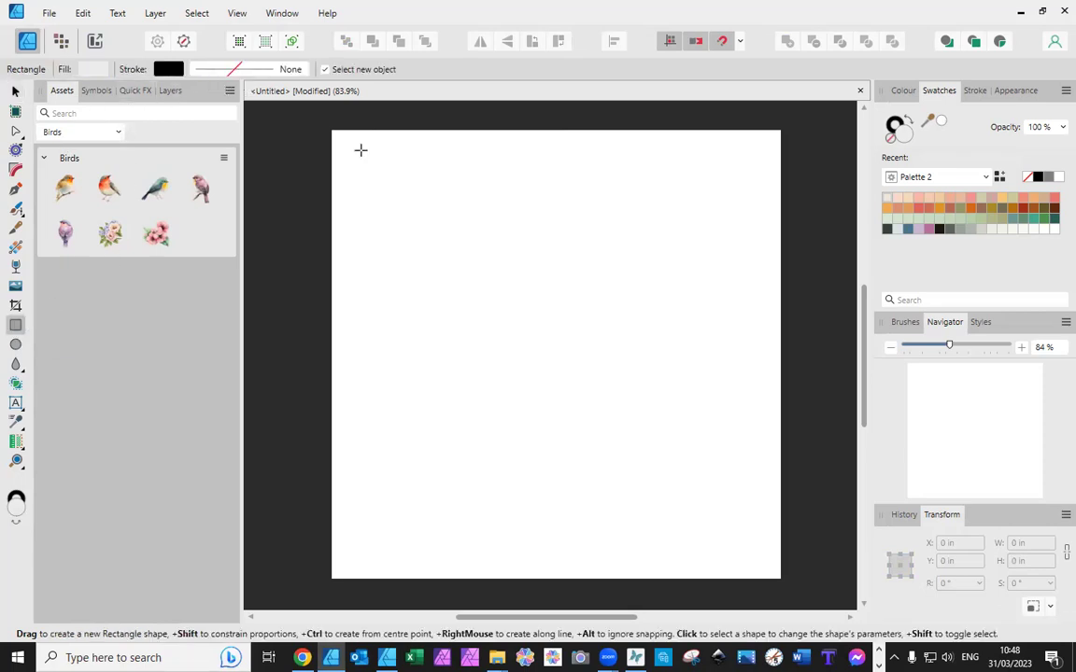
{"action": "left_click_drag", "start_coordinate": [343, 139], "coordinate": [771, 567]}
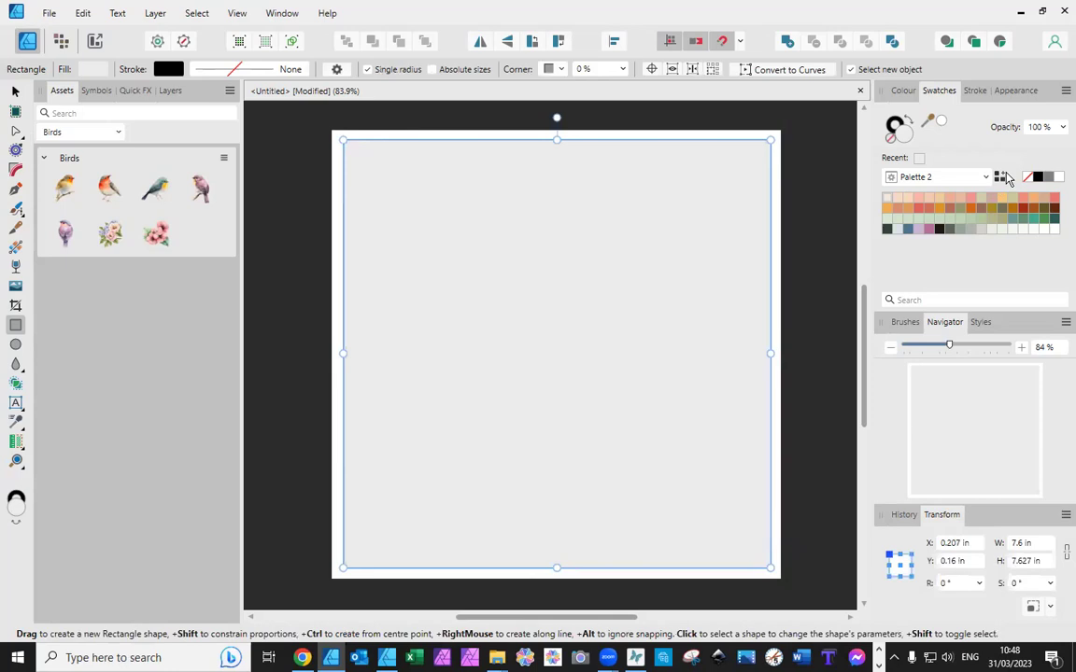
- Add the floral bouquet from the Birds assets, size it to about 4.49 by 5.28 in and place it off the page's left edge
{"action": "left_click", "coordinate": [903, 93]}
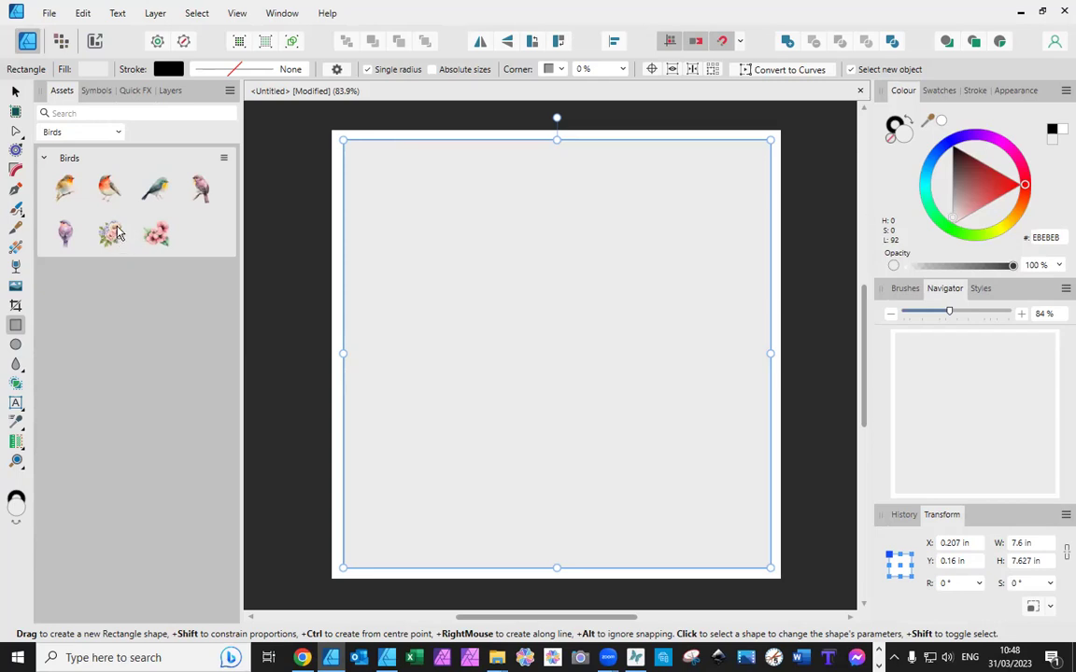
{"action": "left_click_drag", "start_coordinate": [112, 236], "coordinate": [394, 265]}
{"action": "left_click_drag", "start_coordinate": [476, 373], "coordinate": [525, 354]}
{"action": "left_click_drag", "start_coordinate": [569, 306], "coordinate": [736, 106]}
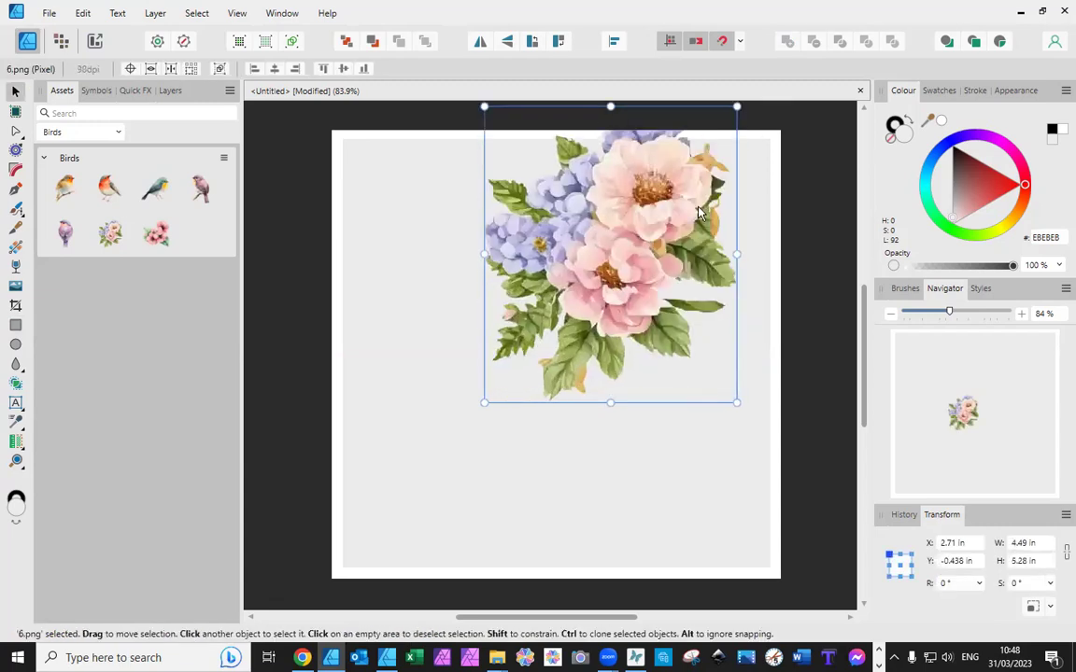
{"action": "left_click_drag", "start_coordinate": [647, 274], "coordinate": [304, 336]}
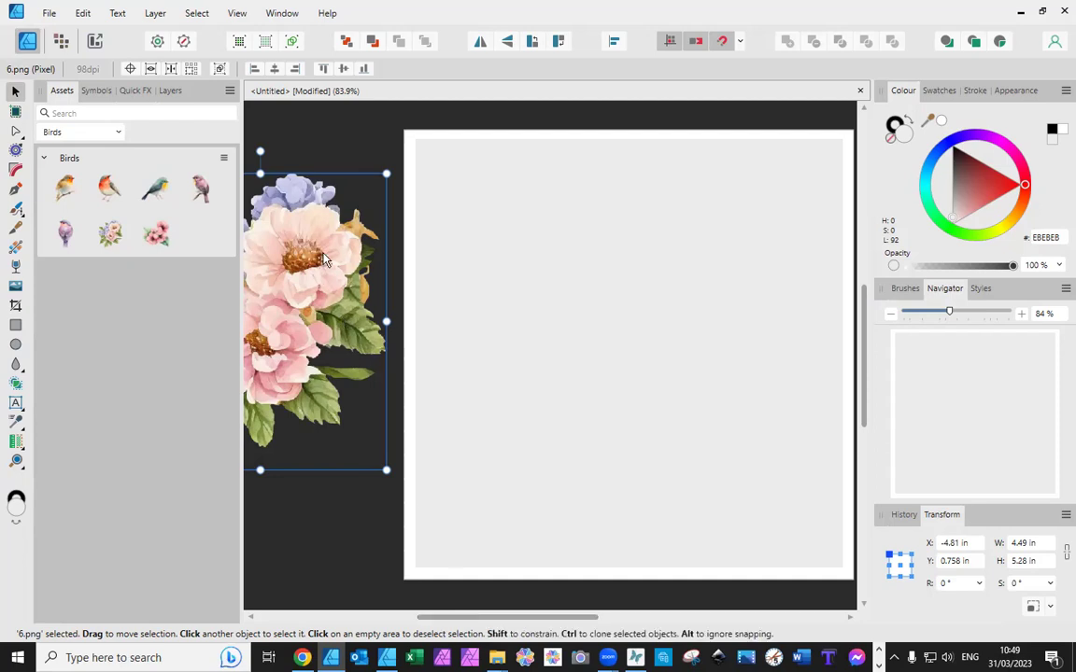
{"action": "left_click_drag", "start_coordinate": [308, 252], "coordinate": [444, 257]}
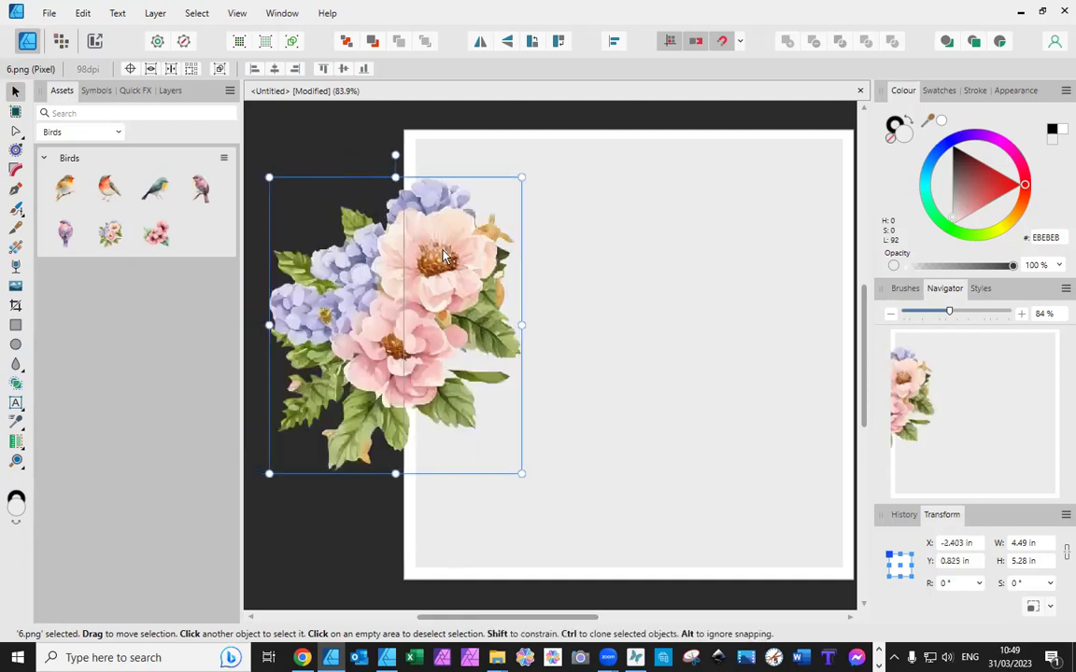
{"action": "left_click_drag", "start_coordinate": [206, 318], "coordinate": [320, 285]}
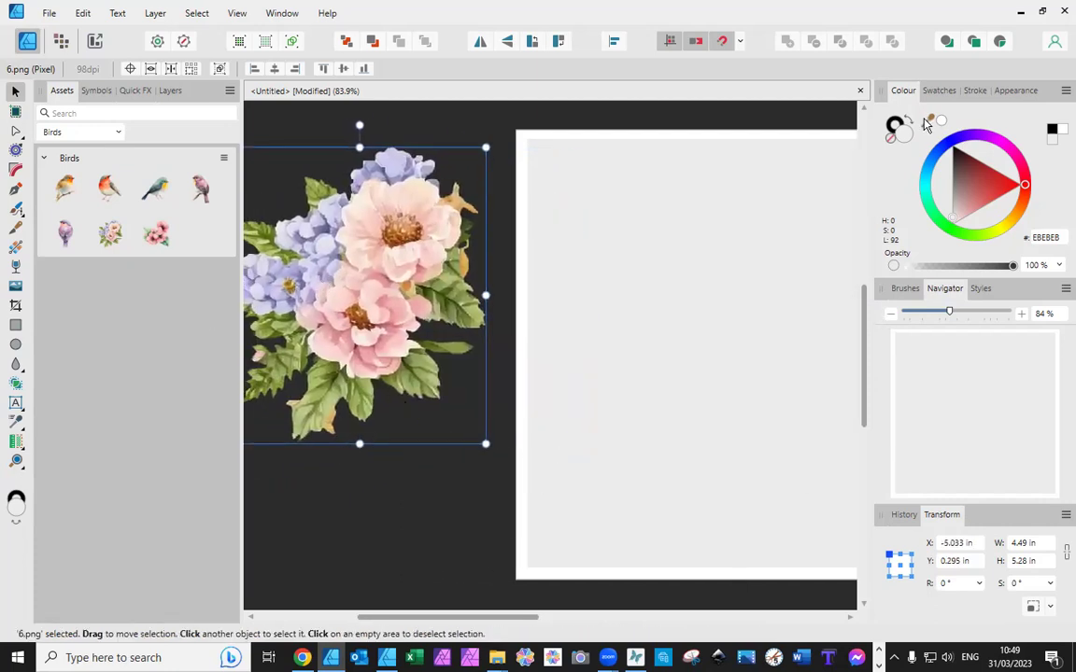
- Sample a dusky blue from the bouquet with the colour picker and apply it as the rectangle's fill
{"action": "left_click_drag", "start_coordinate": [930, 121], "coordinate": [327, 233]}
{"action": "left_click", "coordinate": [660, 264]}
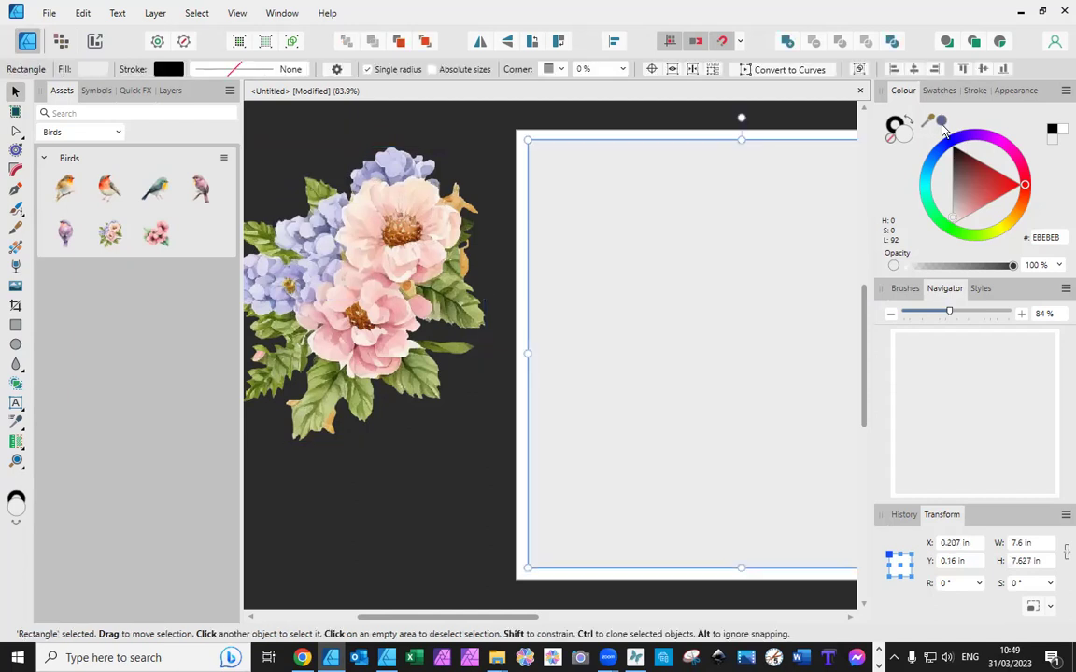
{"action": "left_click", "coordinate": [941, 122]}
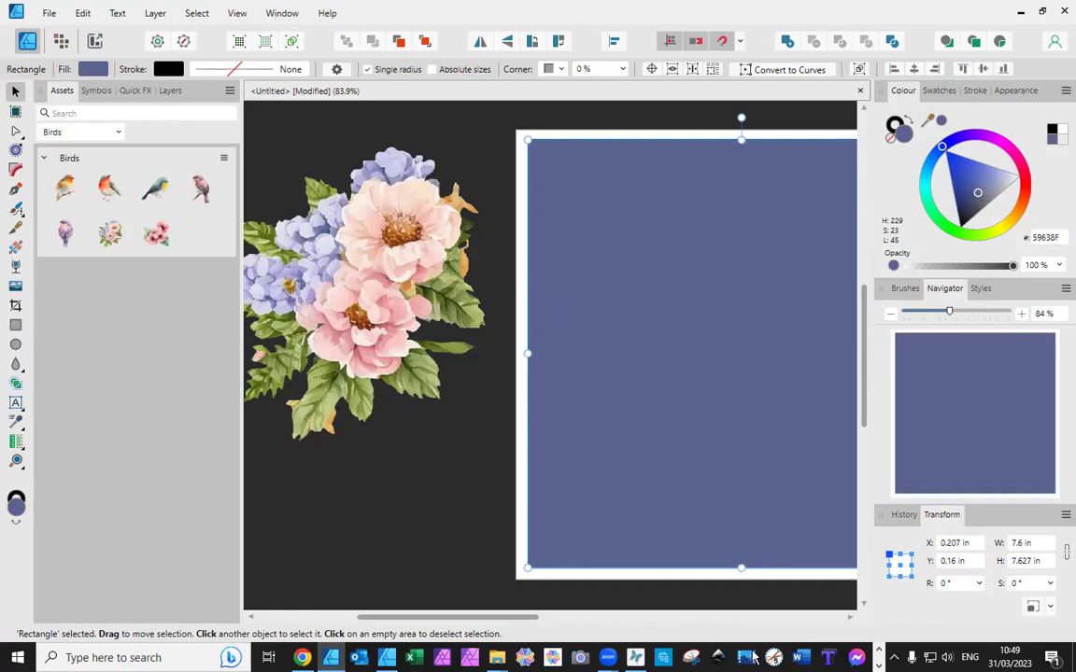
- Draw a second rectangle about 7.2 by 7.27 in inside the blue one and fill it with white sampled from the page margin
{"action": "left_click_drag", "start_coordinate": [511, 619], "coordinate": [605, 618]}
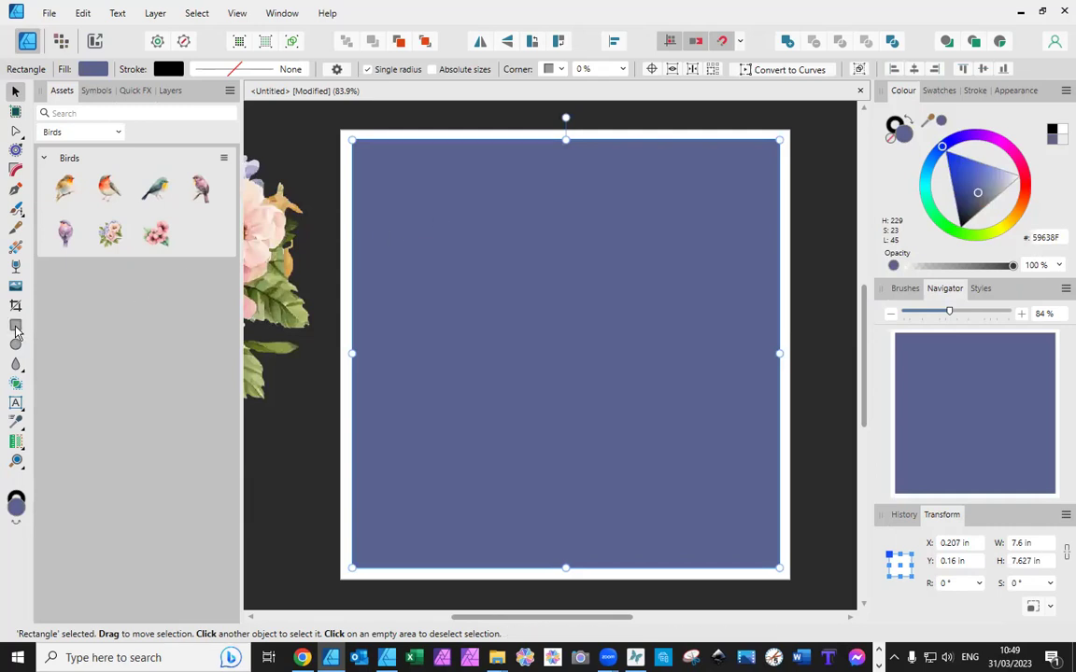
{"action": "key", "text": "m"}
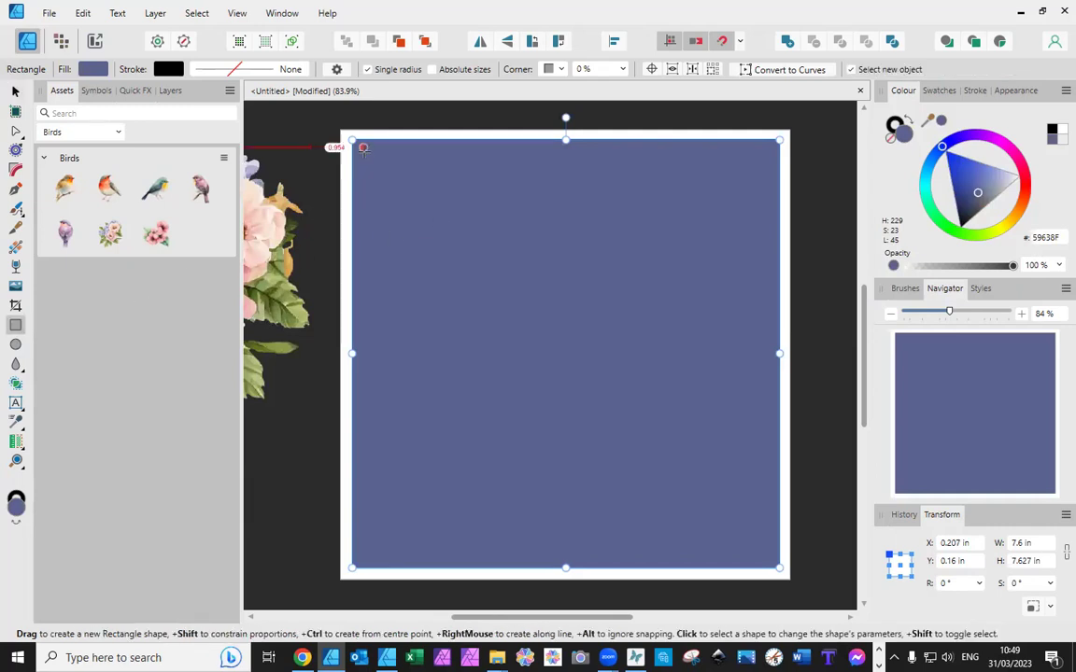
{"action": "left_click_drag", "start_coordinate": [364, 148], "coordinate": [769, 556]}
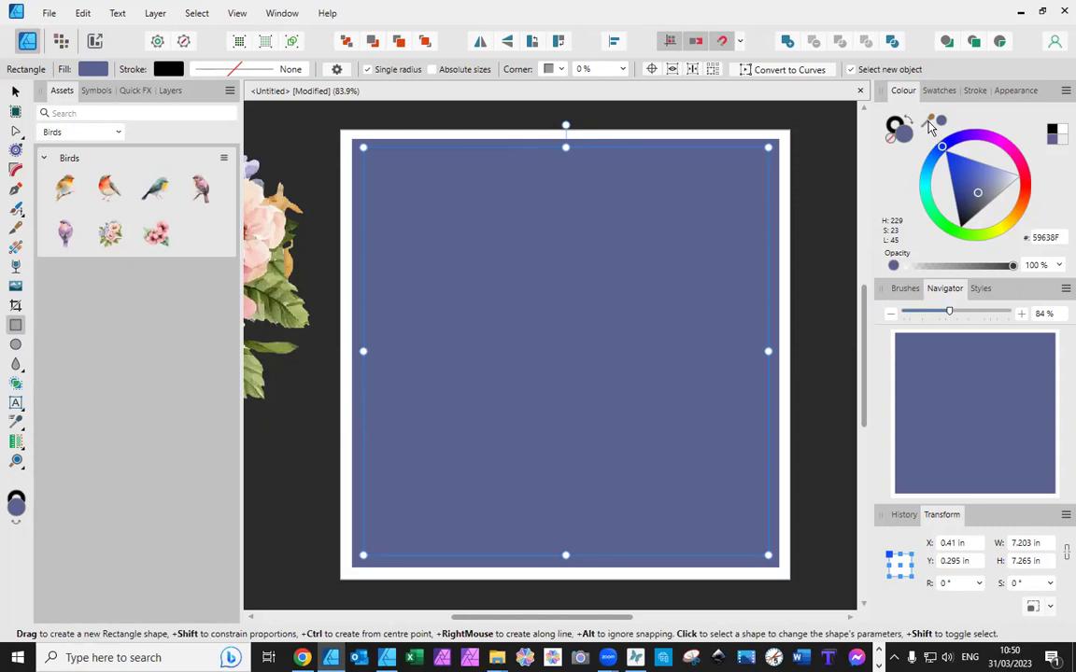
{"action": "left_click_drag", "start_coordinate": [929, 126], "coordinate": [789, 132]}
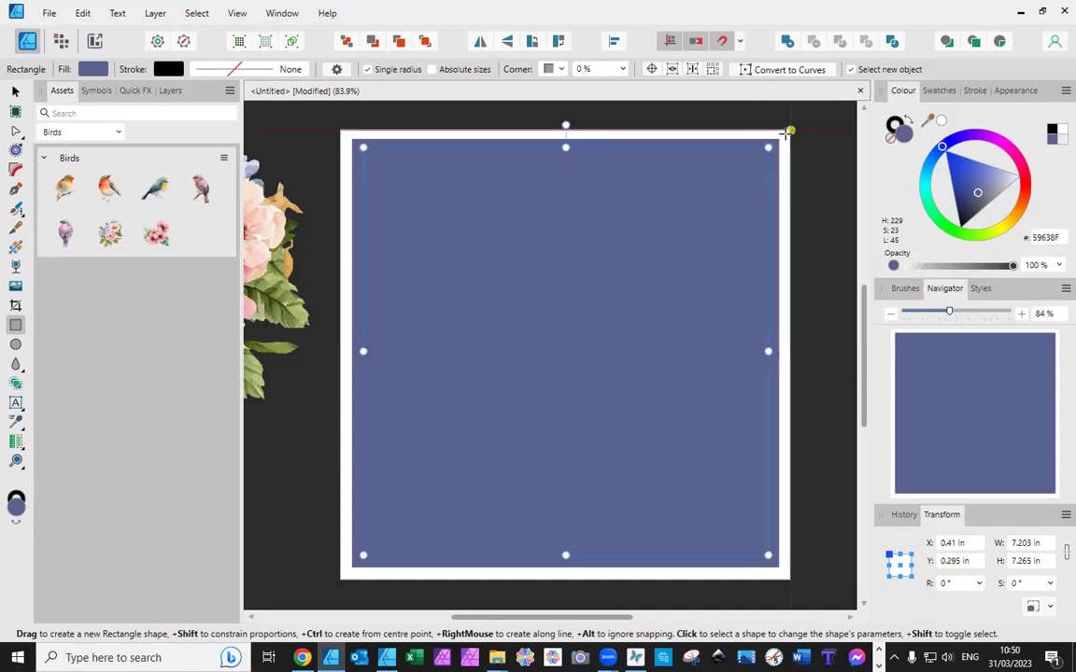
{"action": "left_click", "coordinate": [943, 123]}
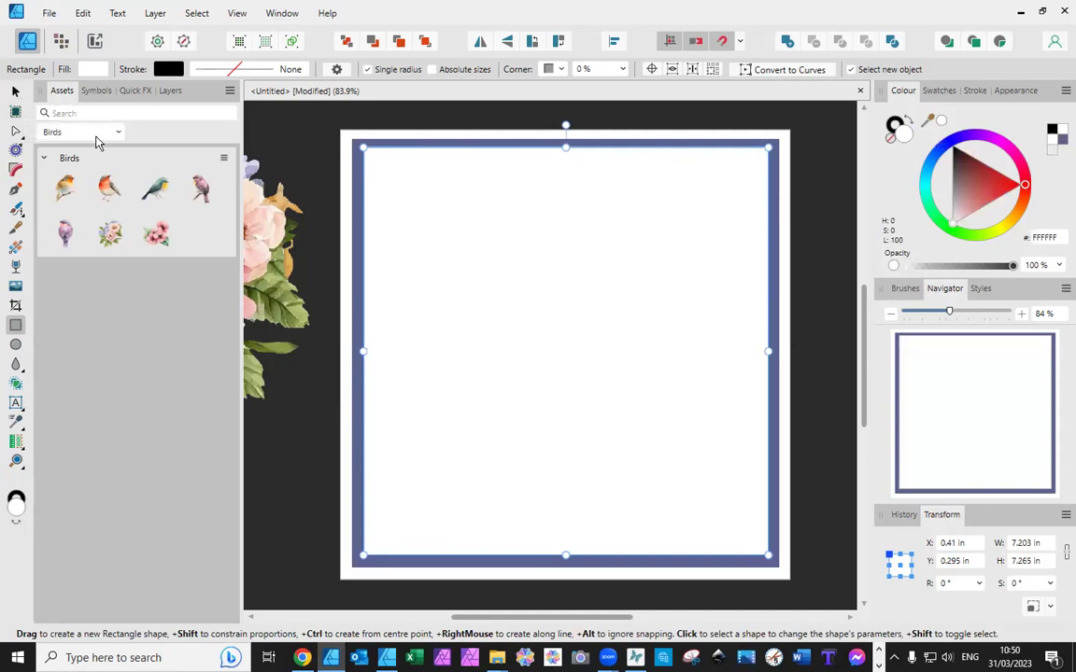
- Centre the white rectangle vertically within the blue one by aligning both rectangles to their middle
{"action": "left_click", "coordinate": [15, 92]}
{"action": "left_click_drag", "start_coordinate": [323, 127], "coordinate": [783, 577]}
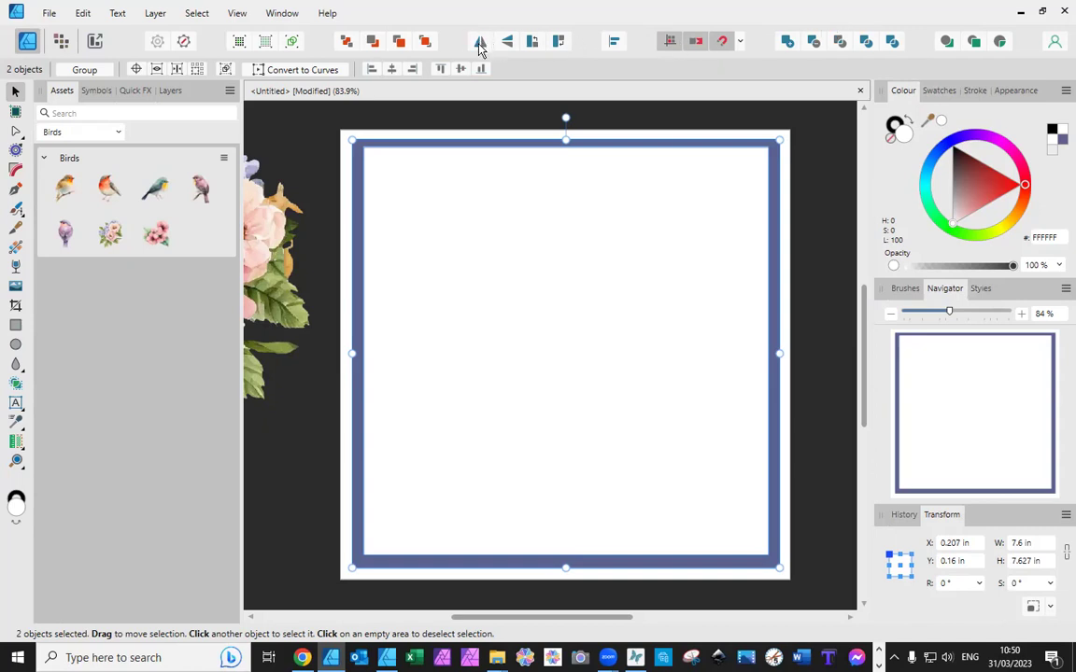
{"action": "left_click", "coordinate": [460, 71]}
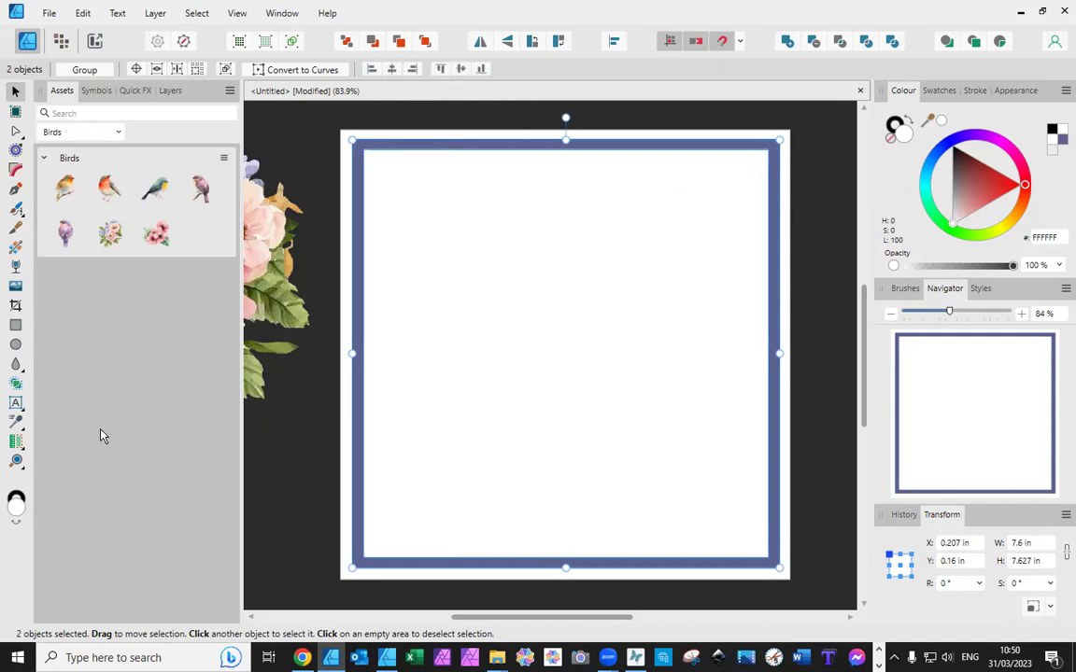
{"action": "left_click", "coordinate": [293, 465]}
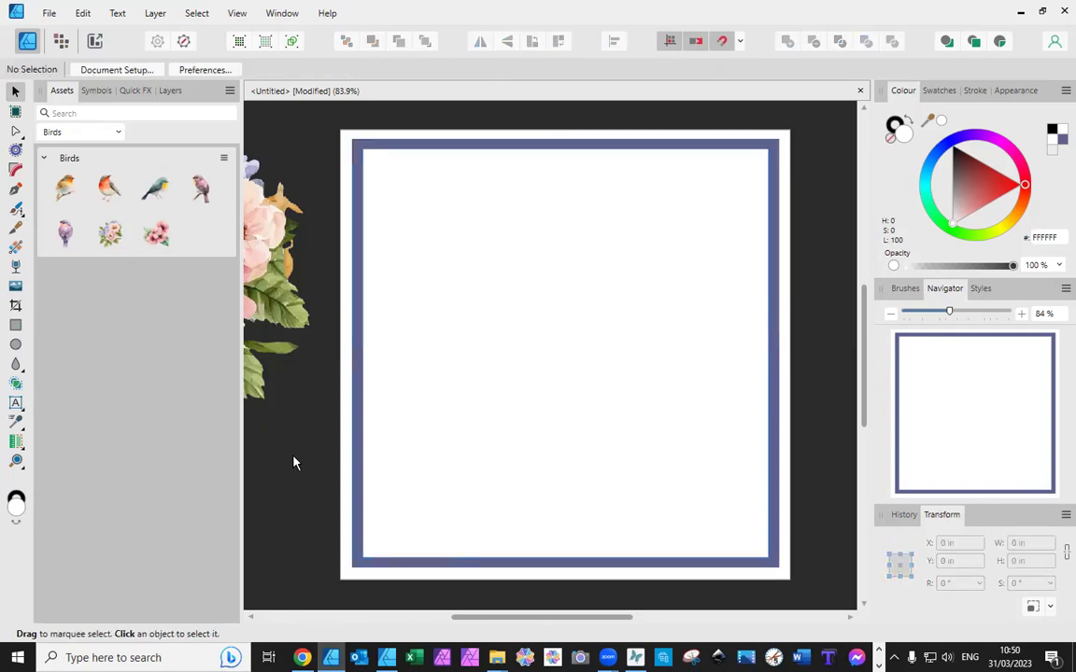
- Move the floral bouquet onto the card's lower-left corner so that it overlaps the blue border and meets the page edges
{"action": "left_click", "coordinate": [480, 448]}
{"action": "left_click_drag", "start_coordinate": [289, 314], "coordinate": [585, 442]}
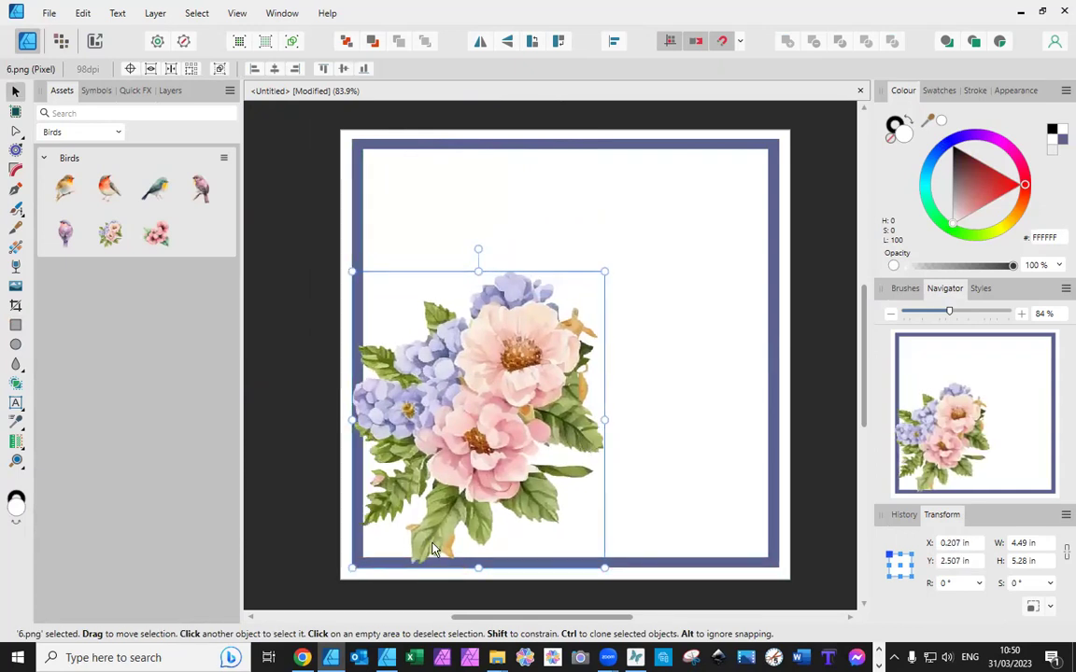
{"action": "mouse_move", "coordinate": [462, 485]}
{"action": "left_mouse_down"}
{"action": "mouse_move", "coordinate": [448, 502]}
{"action": "mouse_move", "coordinate": [467, 500]}
{"action": "mouse_move", "coordinate": [451, 499]}
{"action": "left_mouse_up"}
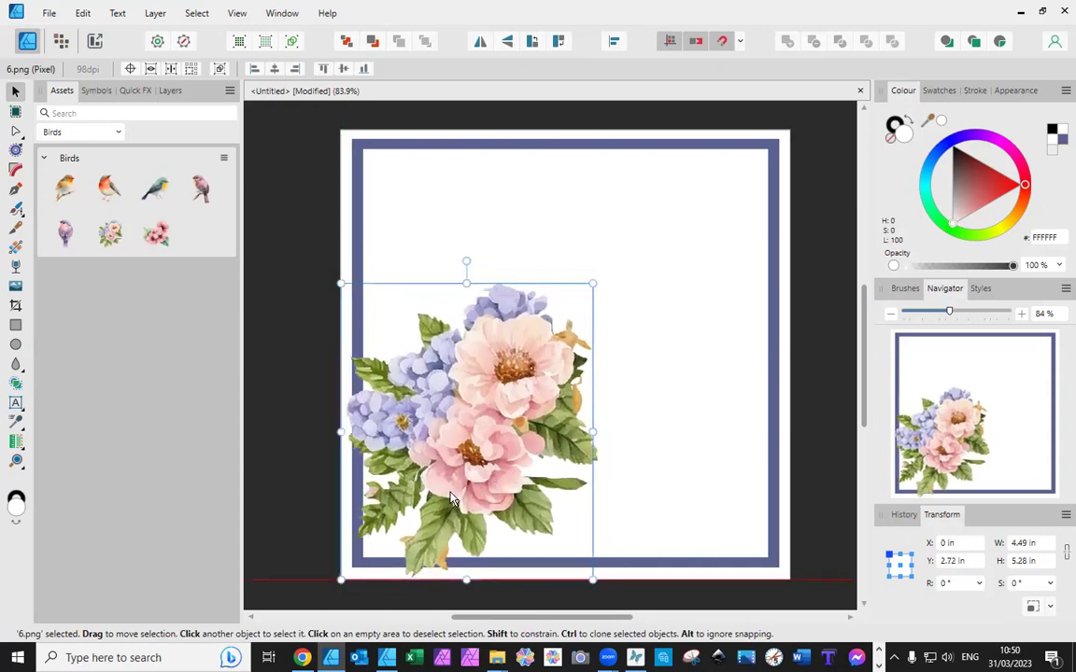
{"action": "left_click", "coordinate": [276, 486]}
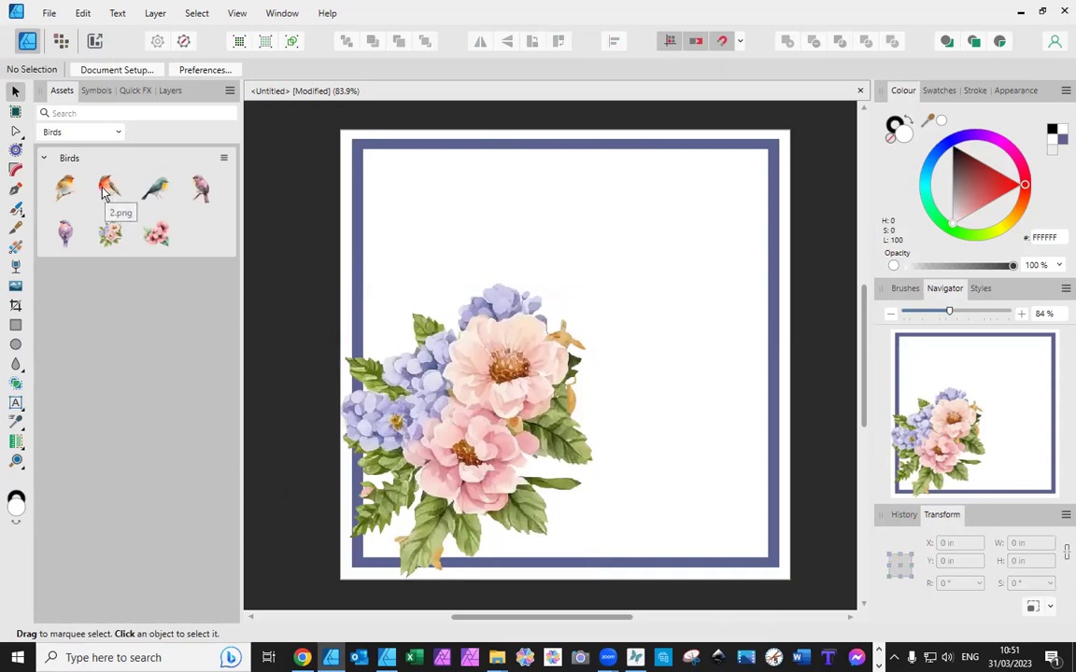
- Add the robin about 2.23 by 2.56 in at the card's upper left and the pink blossoms, rotated to about -89.6°, over the upper-right corner
{"action": "left_click_drag", "start_coordinate": [103, 192], "coordinate": [311, 130]}
{"action": "left_click_drag", "start_coordinate": [603, 182], "coordinate": [424, 235]}
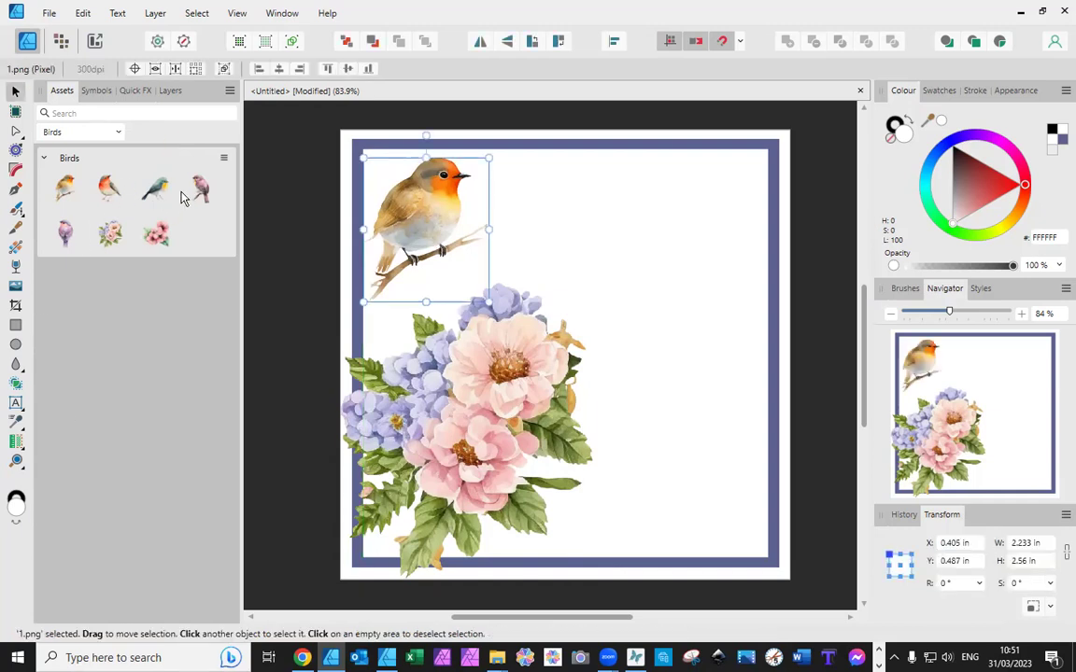
{"action": "left_click_drag", "start_coordinate": [161, 241], "coordinate": [727, 205]}
{"action": "left_click_drag", "start_coordinate": [654, 255], "coordinate": [580, 329]}
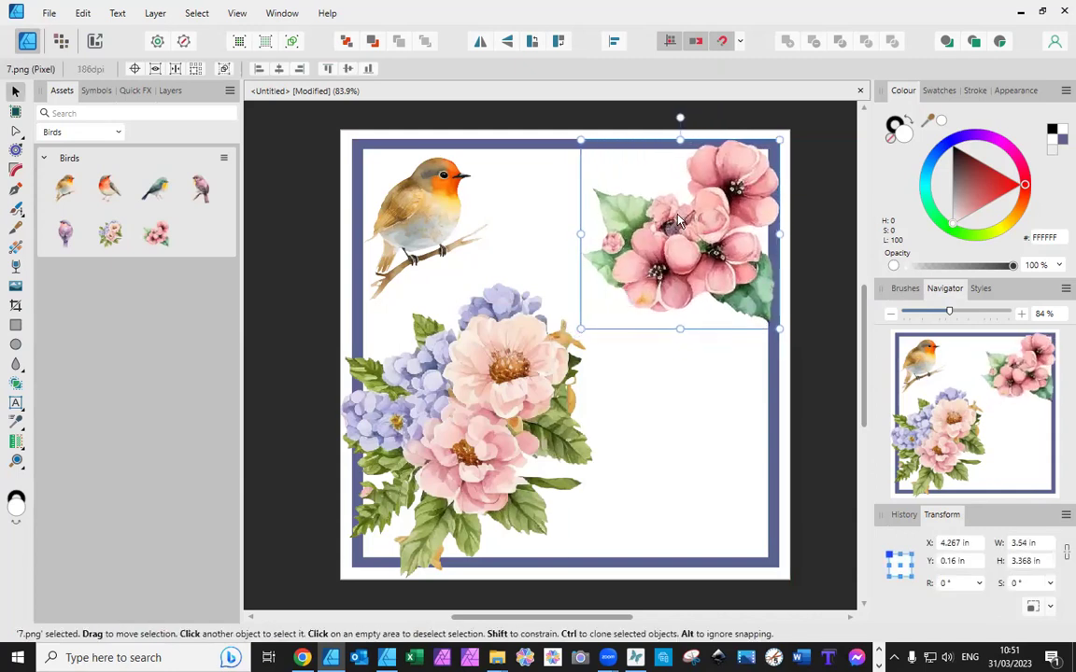
{"action": "left_click_drag", "start_coordinate": [680, 117], "coordinate": [783, 245]}
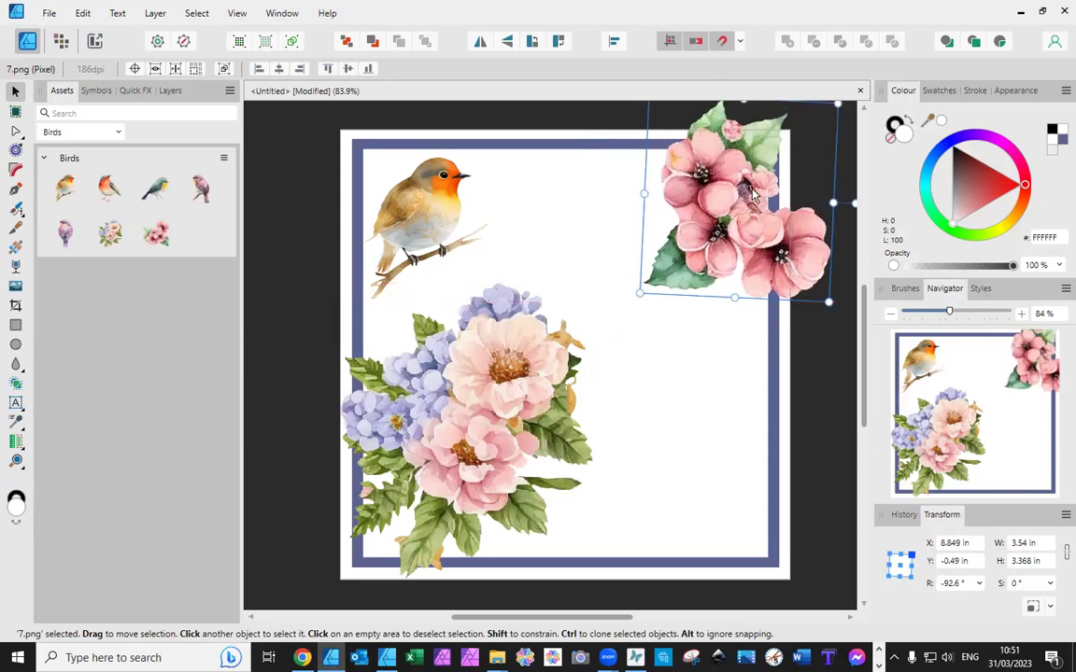
{"action": "left_click_drag", "start_coordinate": [852, 204], "coordinate": [852, 198]}
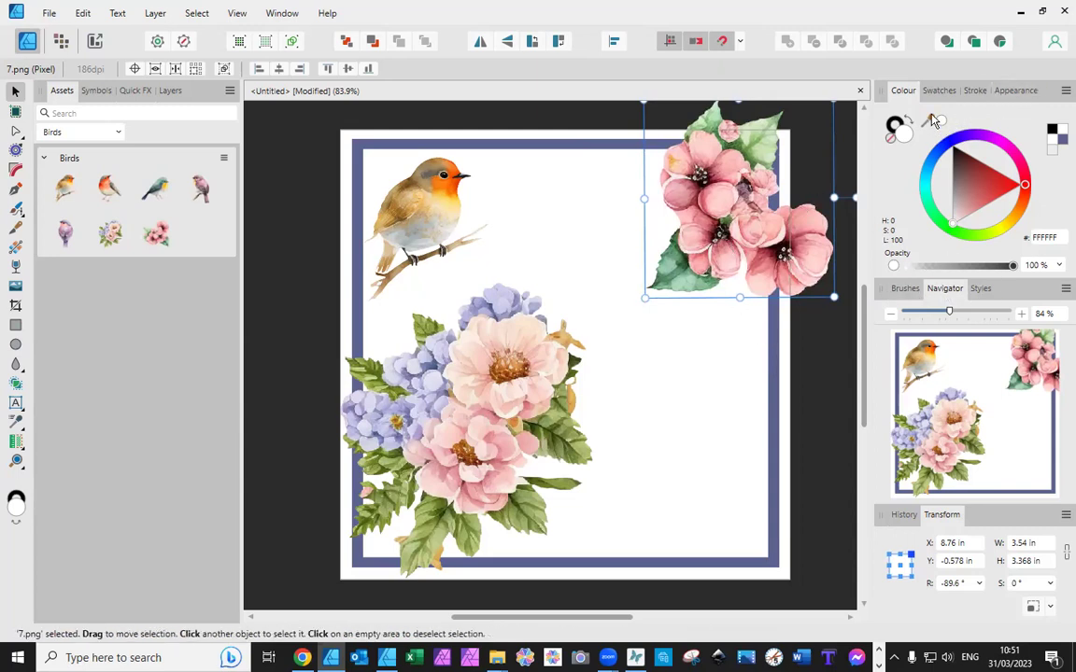
- Clip the pink blossoms and the floral bouquet inside the white rectangle by nesting both images in its layer
{"action": "left_click", "coordinate": [169, 91]}
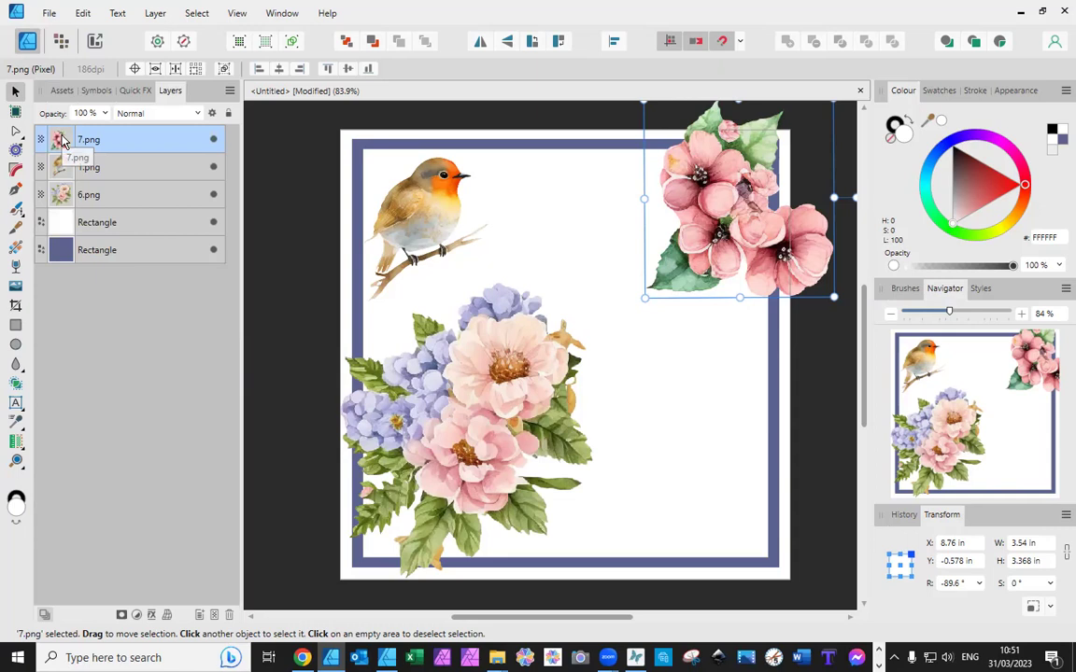
{"action": "left_click_drag", "start_coordinate": [60, 140], "coordinate": [108, 228]}
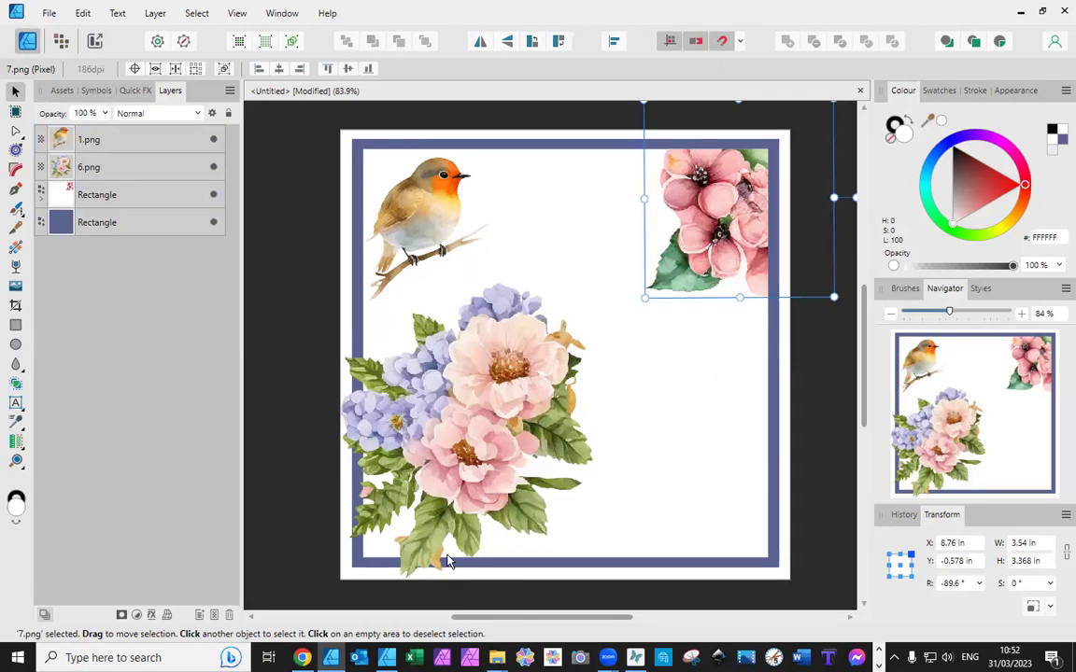
{"action": "left_click", "coordinate": [473, 408]}
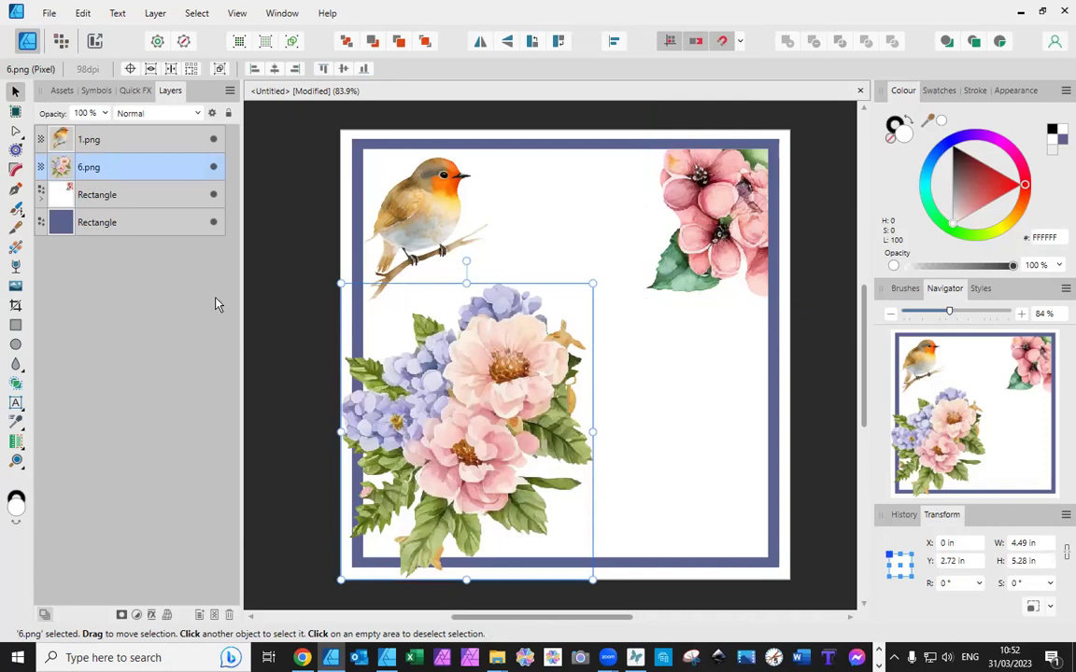
{"action": "left_click_drag", "start_coordinate": [59, 171], "coordinate": [107, 198]}
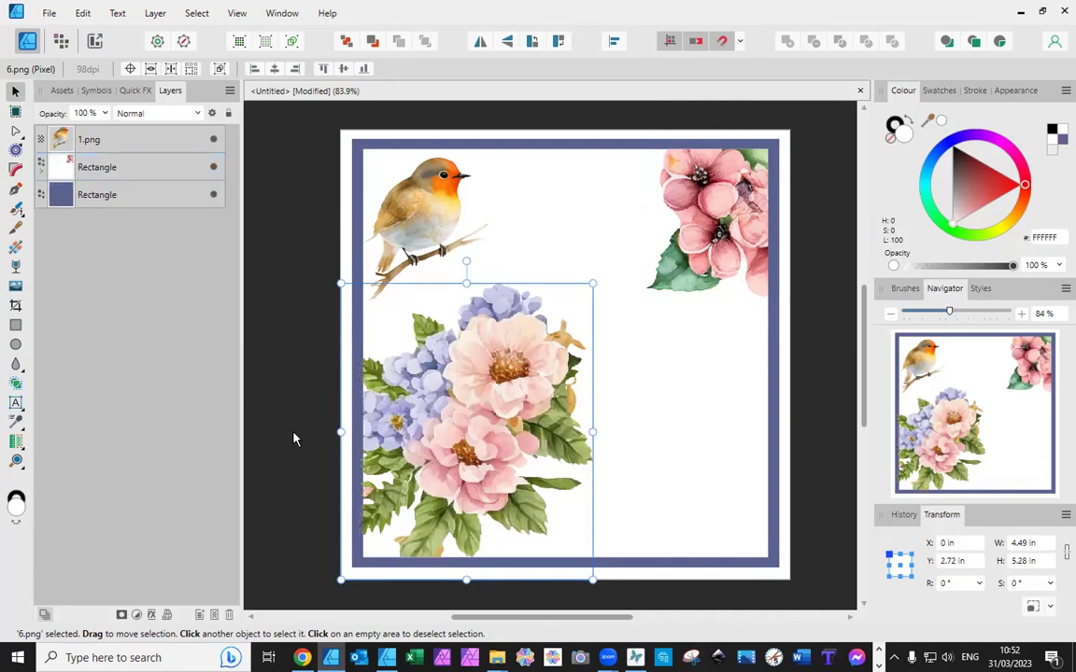
{"action": "left_click", "coordinate": [267, 390]}
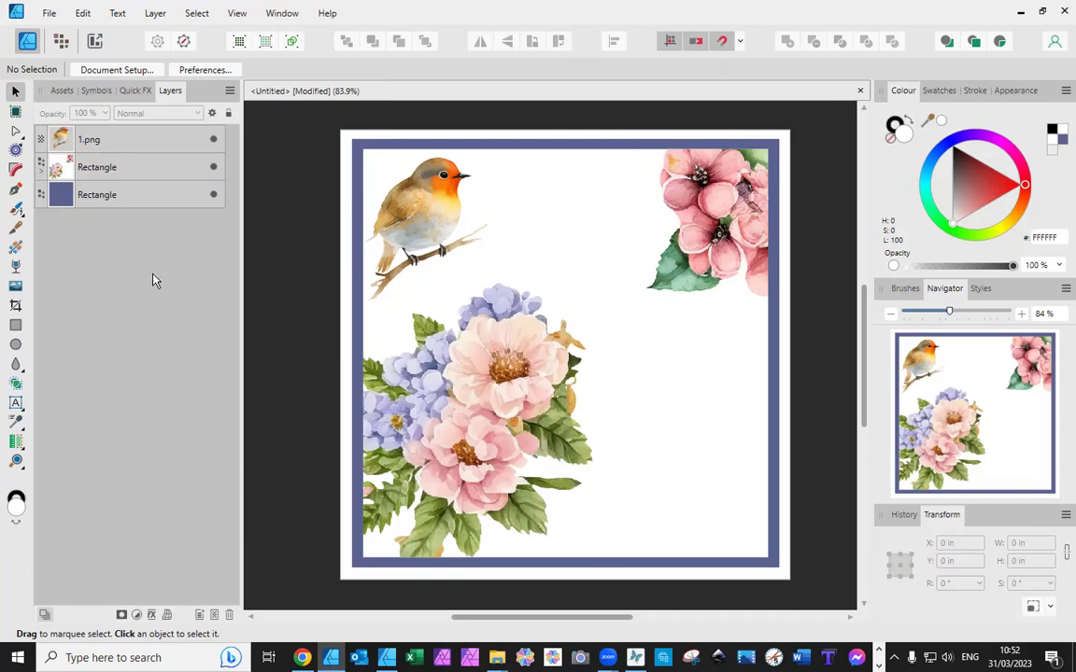
- Add black Arial art text reading "HAPPY" at about 67 pt beside the robin and "Birthday" at about 109.6 pt below it
{"action": "left_click", "coordinate": [15, 405]}
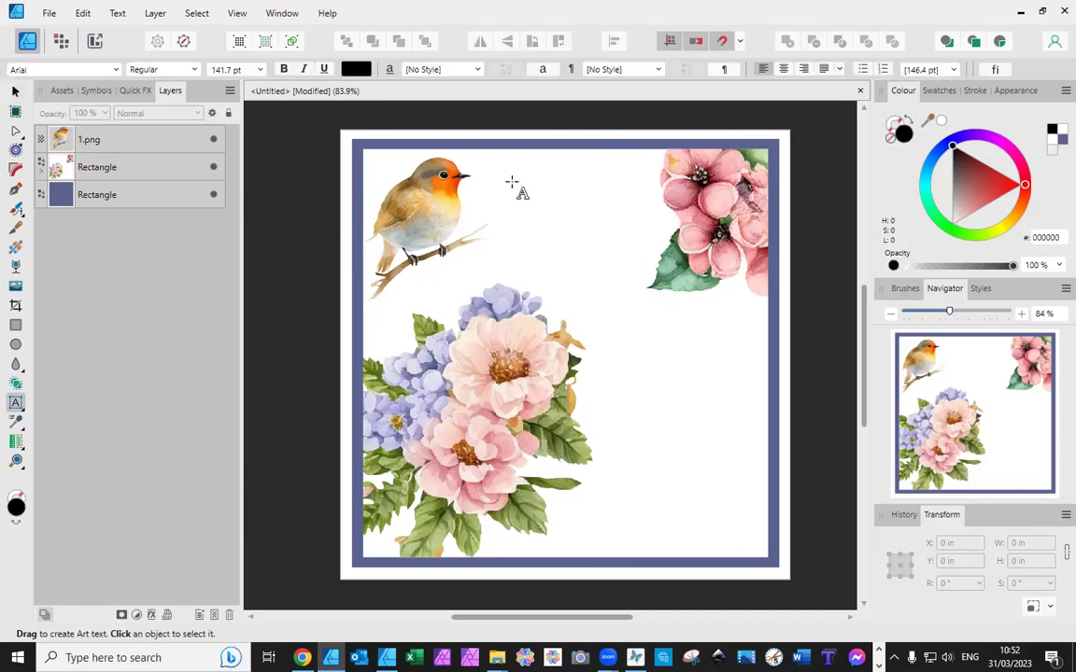
{"action": "left_click_drag", "start_coordinate": [505, 175], "coordinate": [530, 211]}
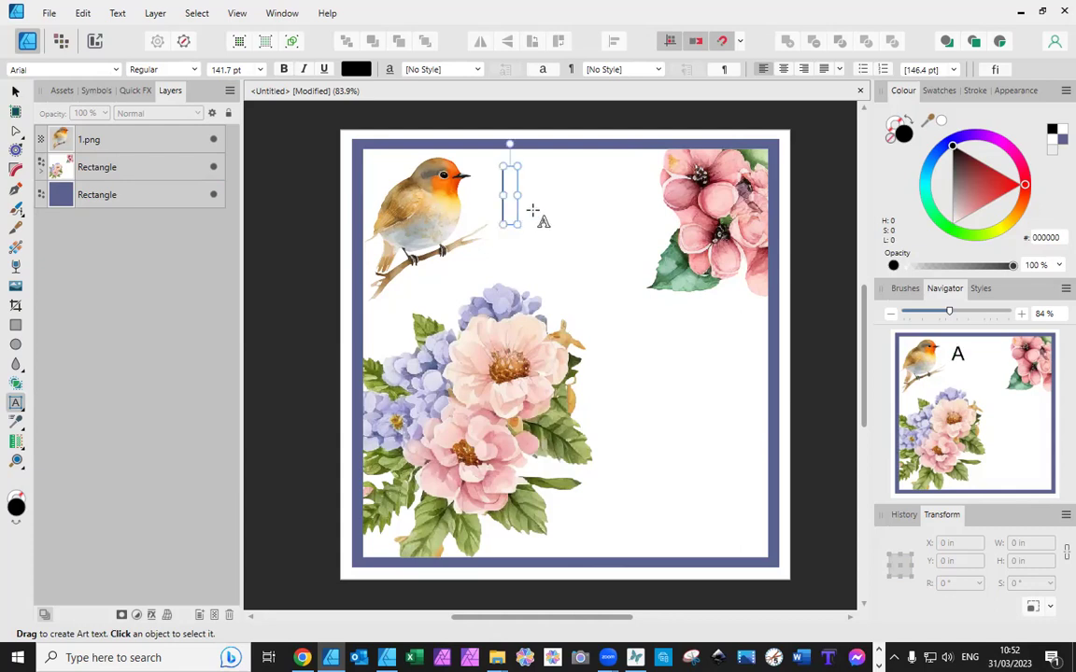
{"action": "type", "text": "H"}
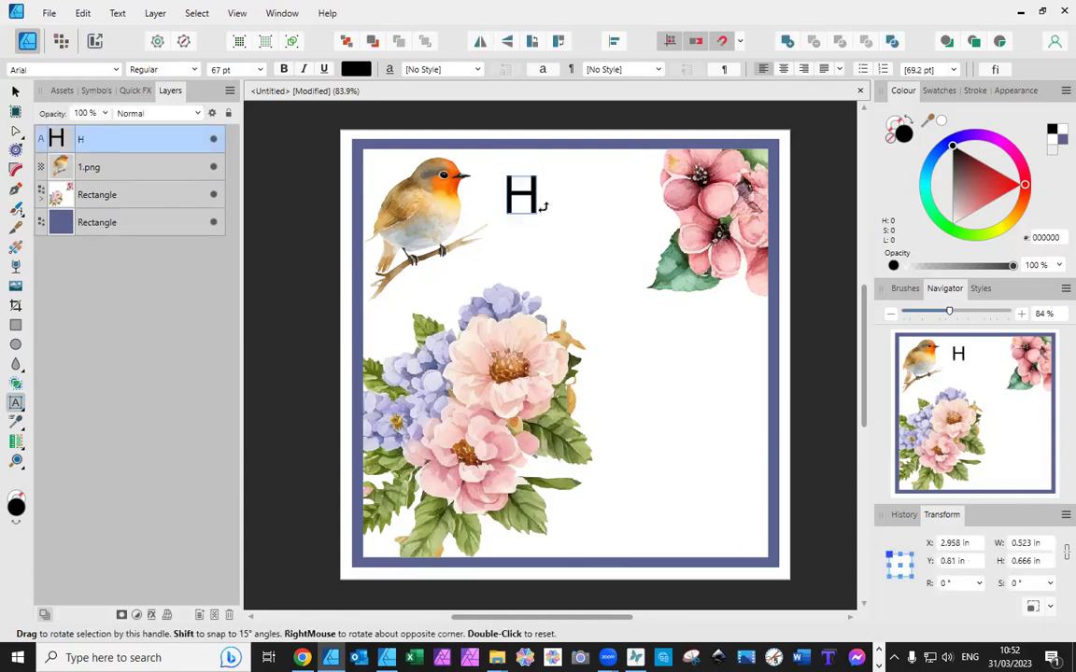
{"action": "type", "text": "APPY"}
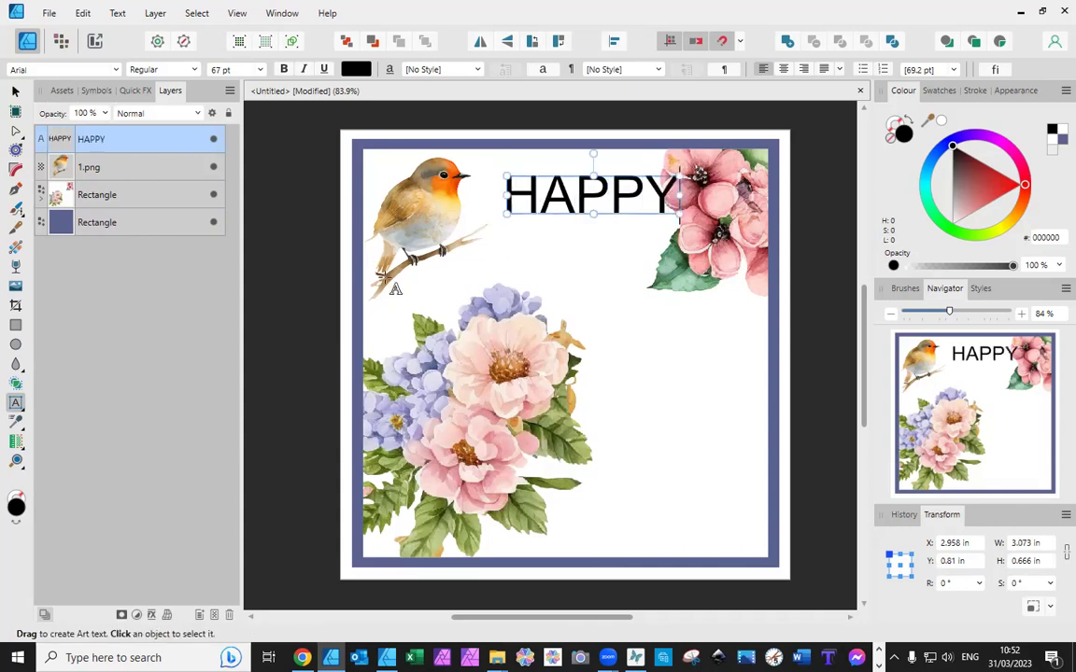
{"action": "left_click_drag", "start_coordinate": [594, 313], "coordinate": [623, 393]}
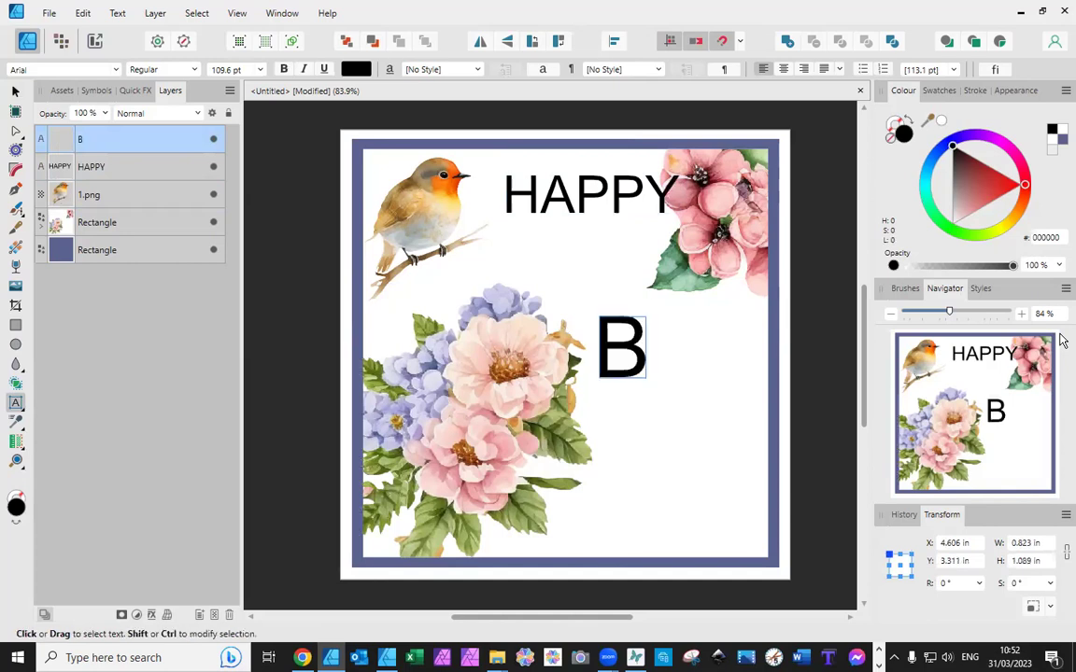
{"action": "type", "text": "irthday"}
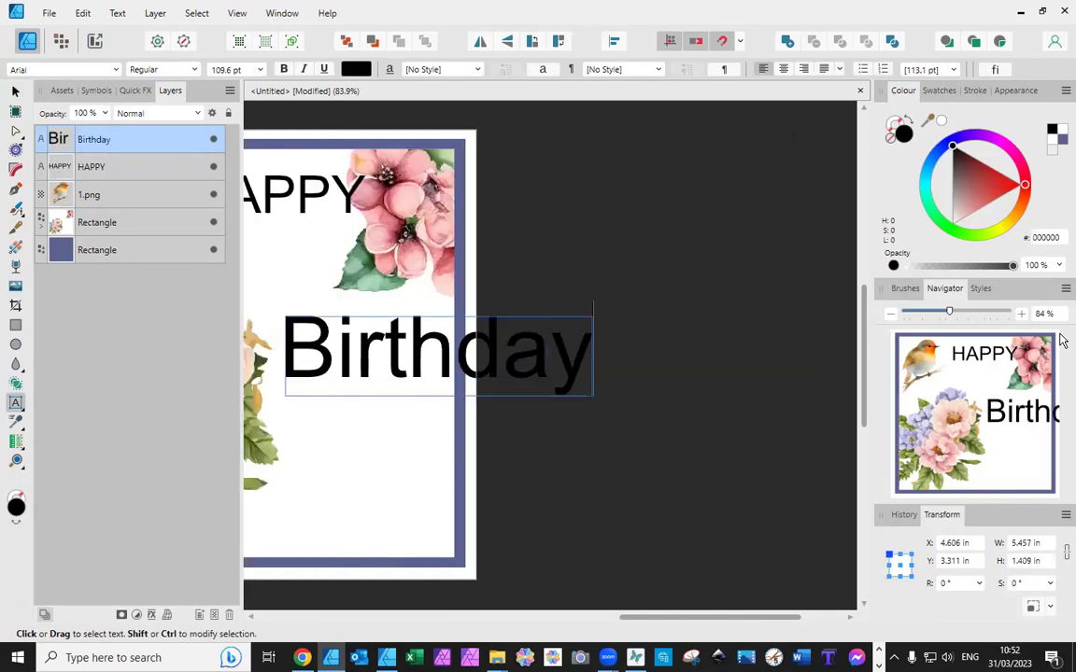
{"action": "key", "text": "Escape"}
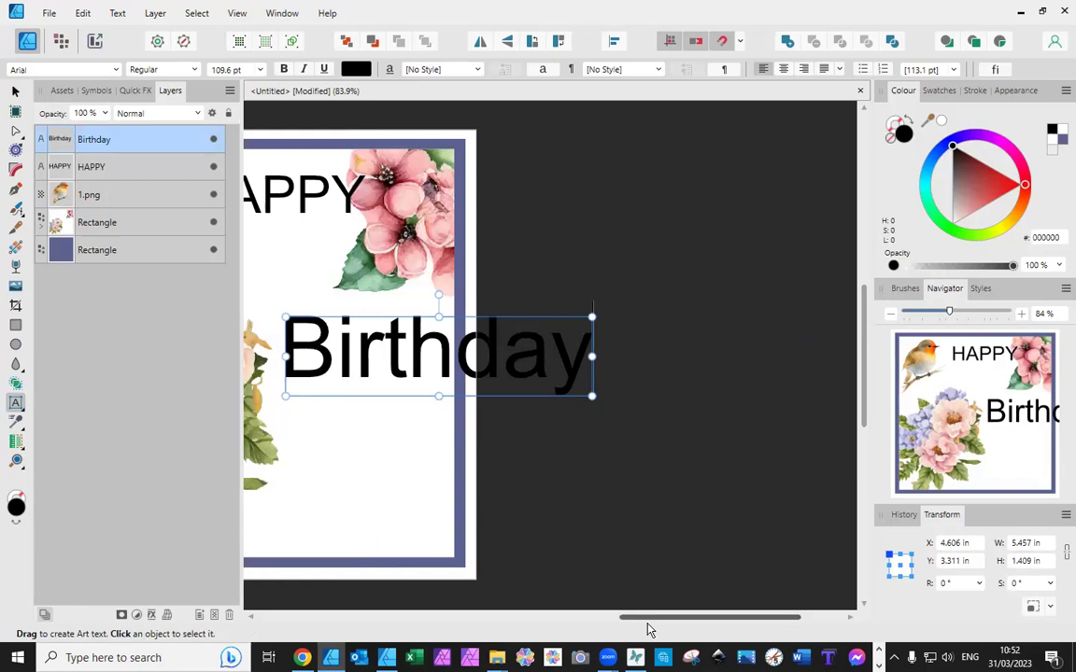
- Add the recipient's first name as separate Arial art text at about 128.3 pt below "Birthday"
{"action": "left_click_drag", "start_coordinate": [621, 618], "coordinate": [566, 619]}
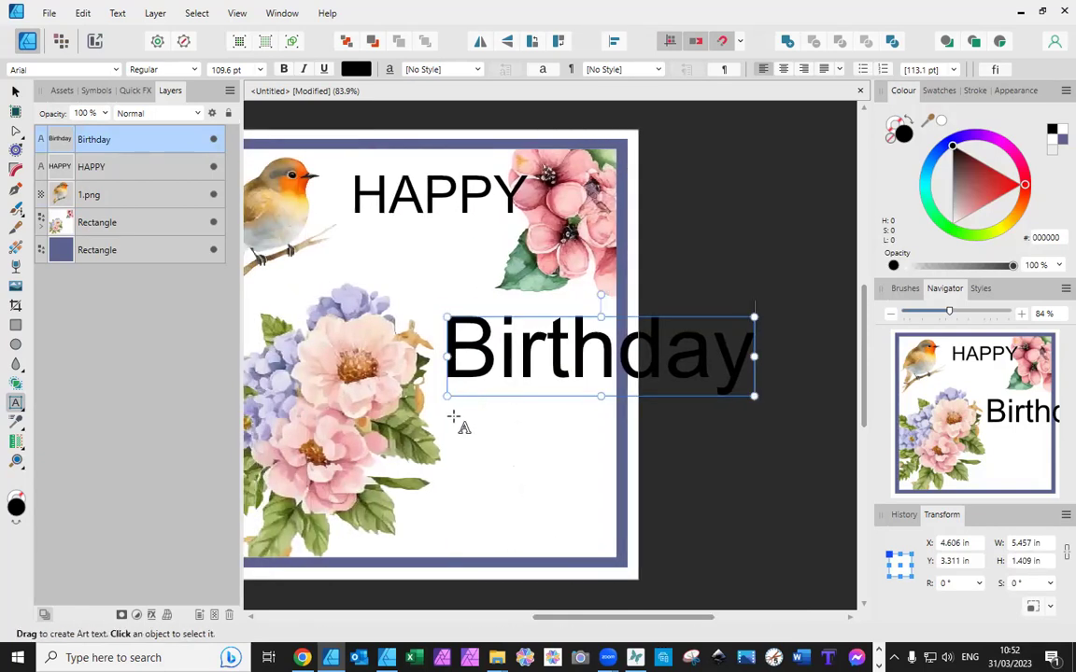
{"action": "left_click_drag", "start_coordinate": [448, 419], "coordinate": [507, 495]}
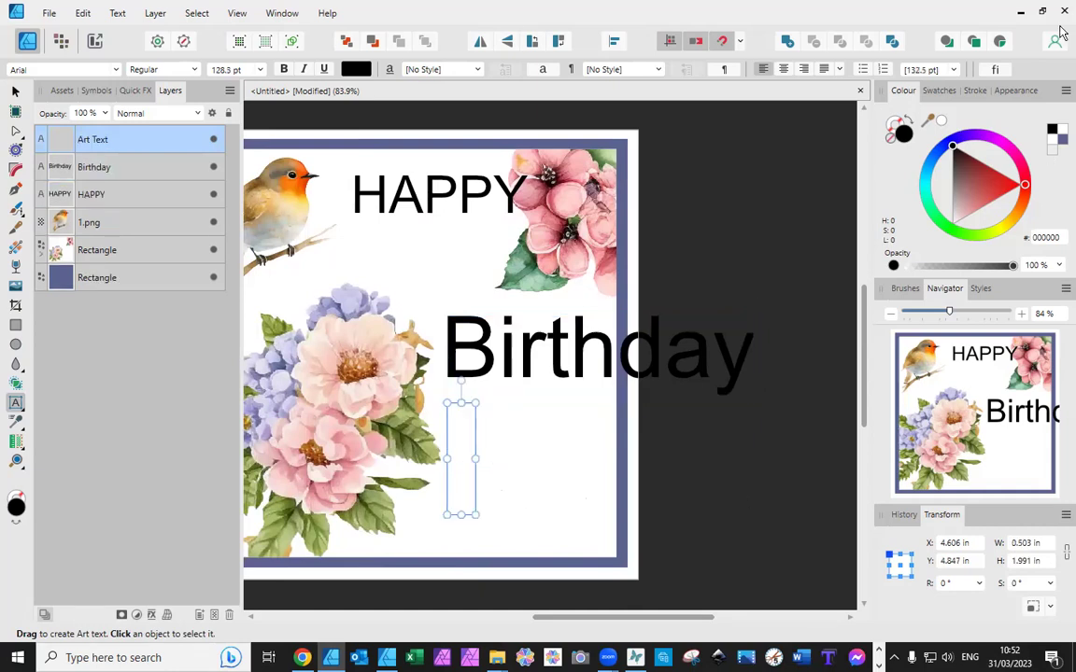
{"action": "type", "text": "R"}
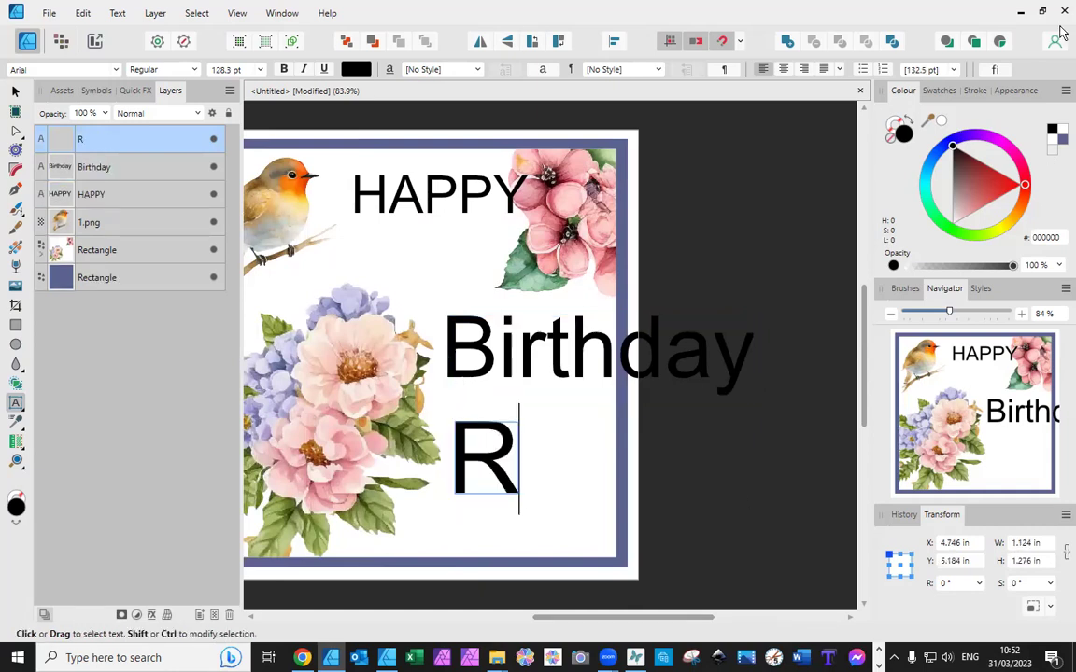
{"action": "type", "text": "obin"}
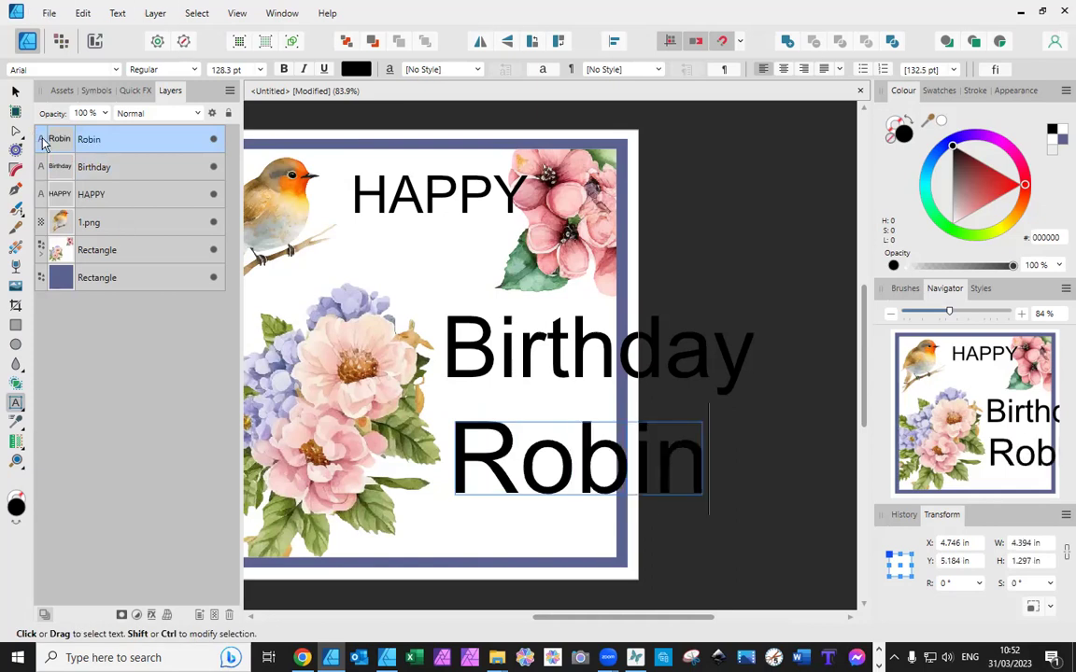
{"action": "key", "text": "Escape"}
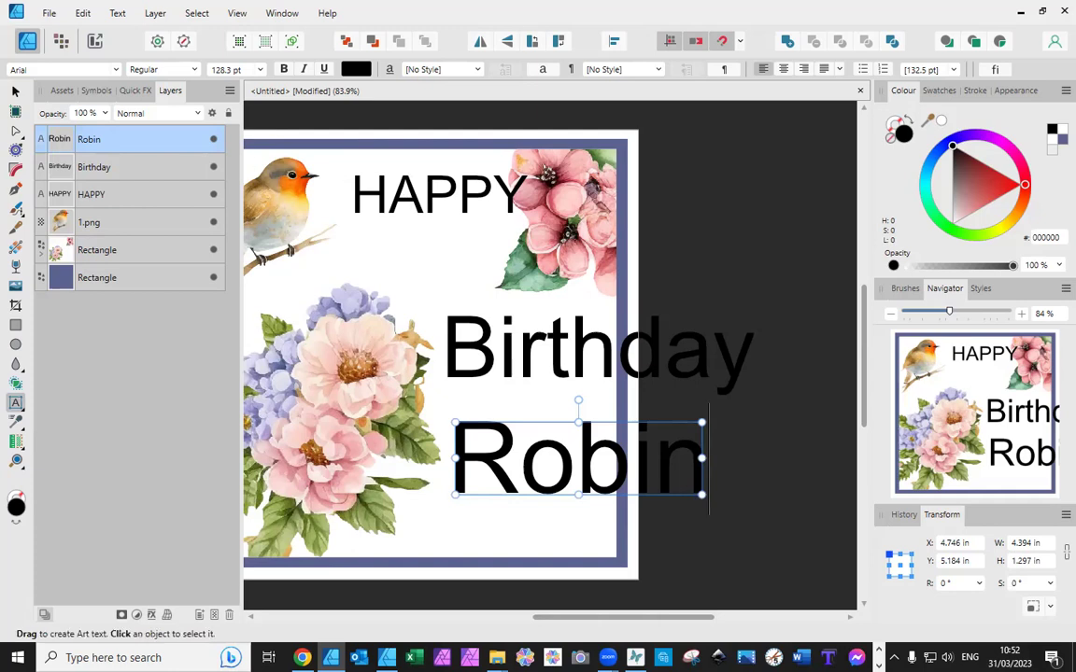
- Shrink the "HAPPY" text to about 35.9 pt so it fits between the robin and the pink blossoms
{"action": "left_click", "coordinate": [16, 89]}
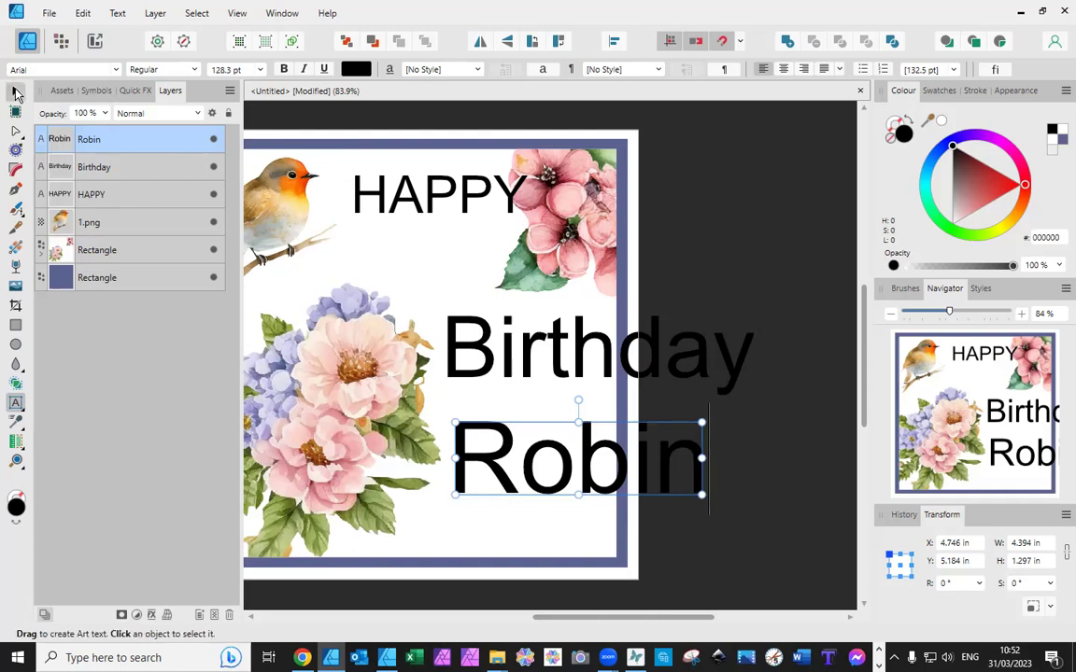
{"action": "left_click", "coordinate": [416, 214]}
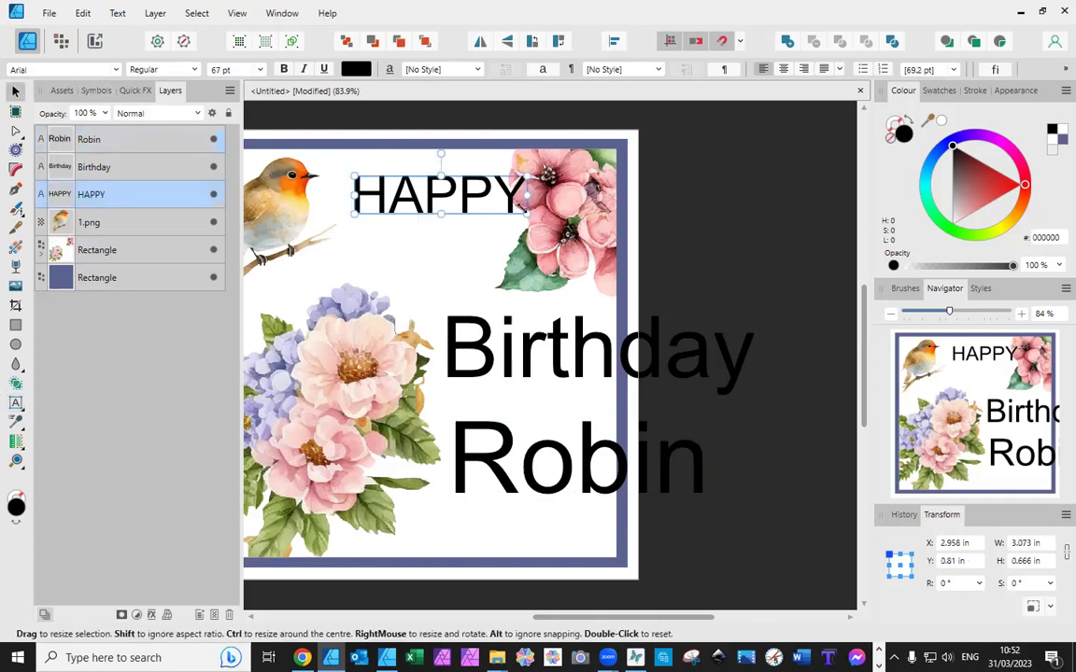
{"action": "left_click_drag", "start_coordinate": [529, 211], "coordinate": [454, 194]}
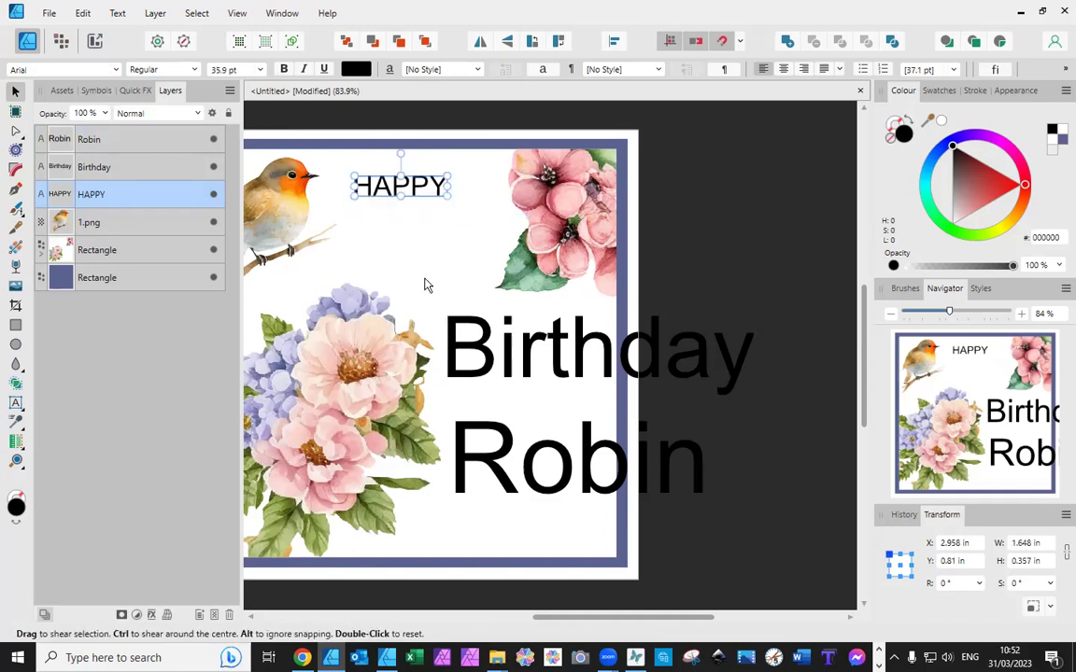
- Place "Birthday" beneath "HAPPY" in Angista Script, scaled to about 63.5 pt, and move "HAPPY" down close above it
{"action": "left_click_drag", "start_coordinate": [468, 355], "coordinate": [362, 252]}
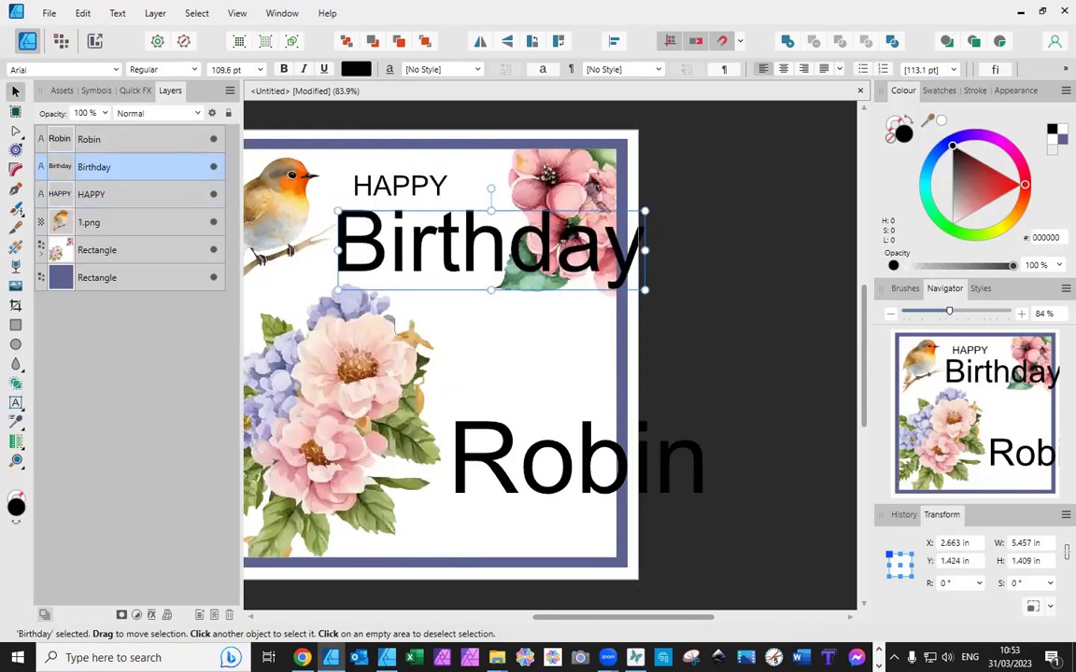
{"action": "left_click", "coordinate": [69, 68]}
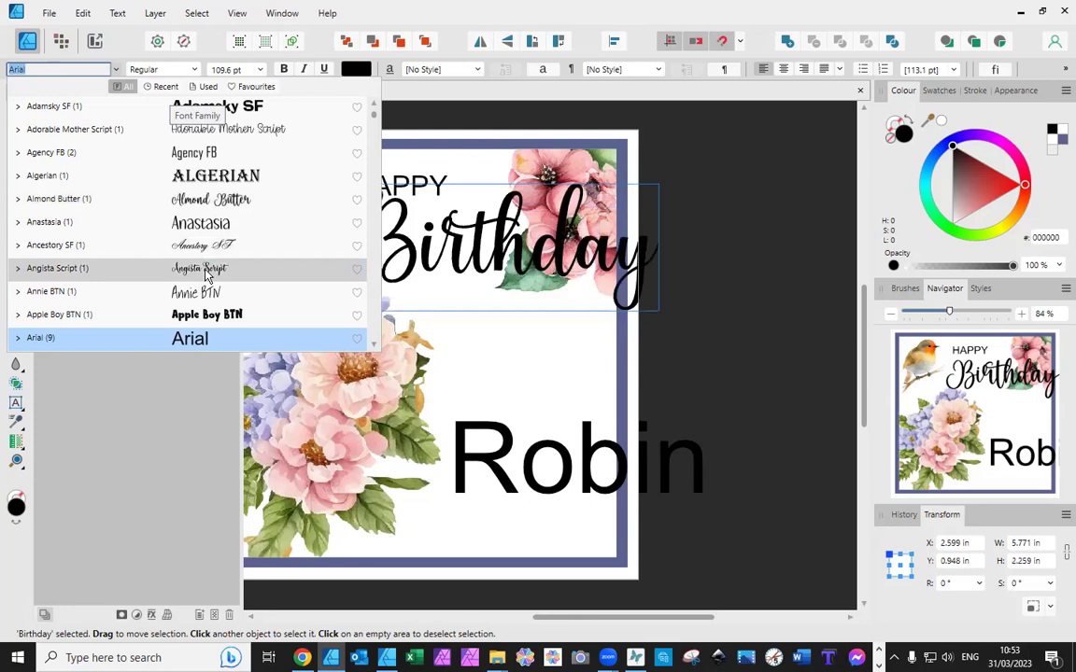
{"action": "key", "text": "Escape"}
{"action": "key", "text": "Escape"}
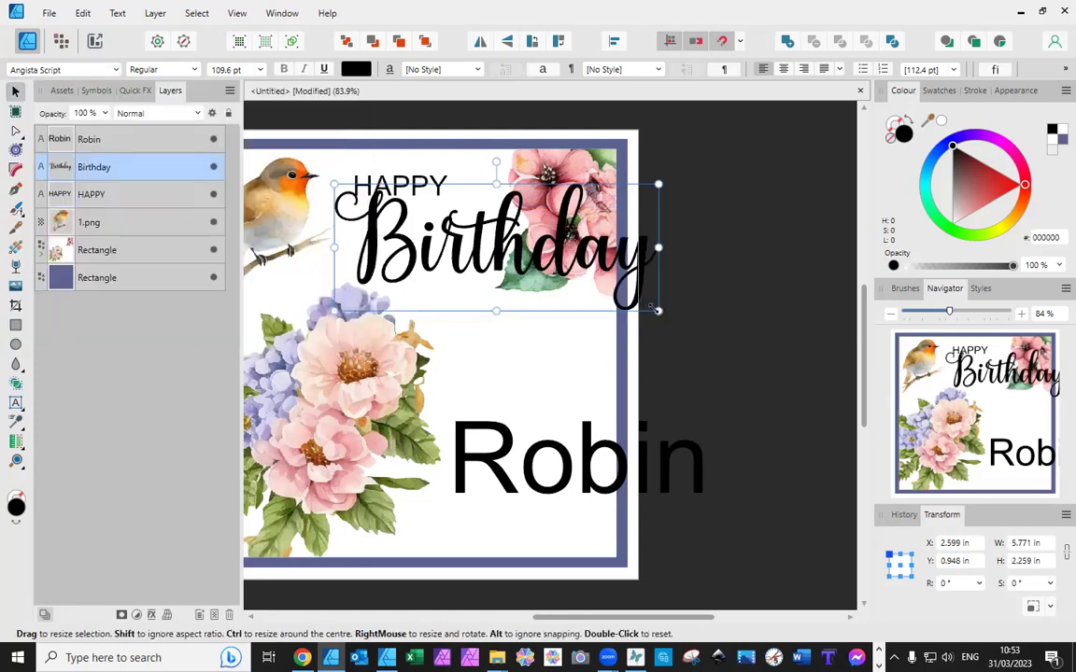
{"action": "left_click_drag", "start_coordinate": [658, 312], "coordinate": [521, 258]}
{"action": "left_click_drag", "start_coordinate": [435, 250], "coordinate": [439, 264]}
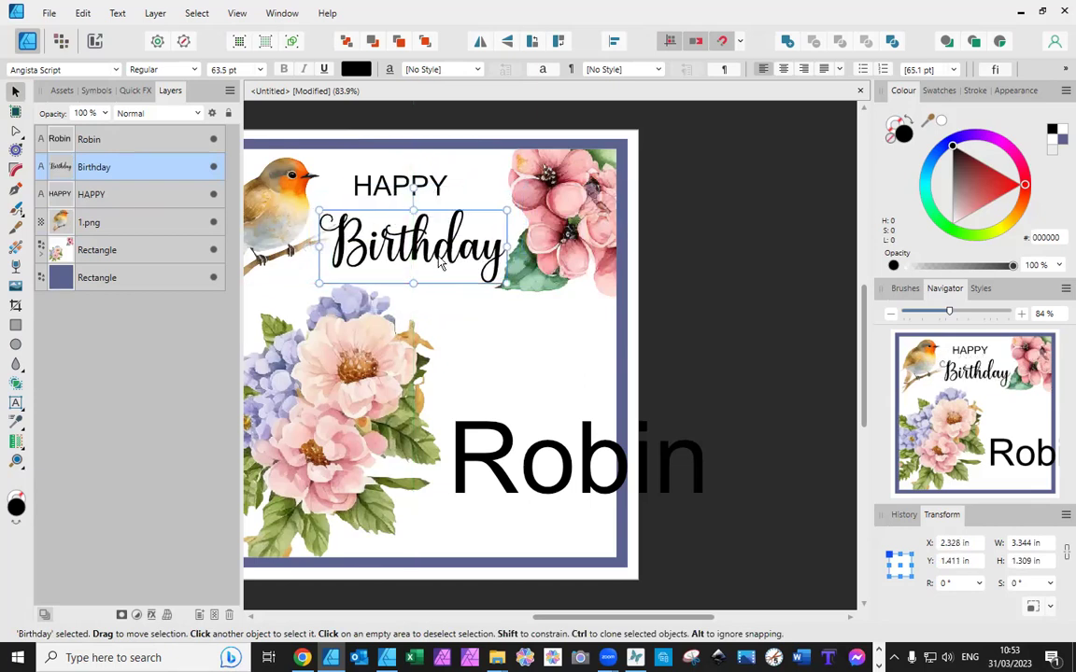
{"action": "left_click", "coordinate": [422, 192]}
{"action": "left_click_drag", "start_coordinate": [422, 191], "coordinate": [431, 206]}
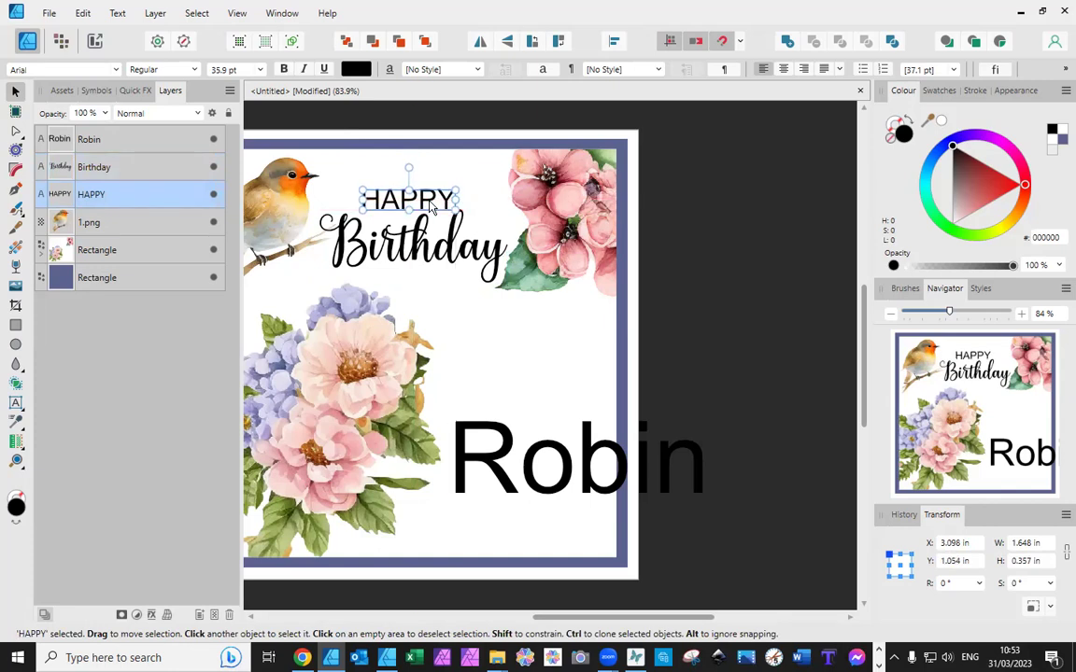
- Set the recipient's name in the Almond Butter font, scale it to about 96.3 pt and place it beside the large bouquet
{"action": "left_click", "coordinate": [481, 344]}
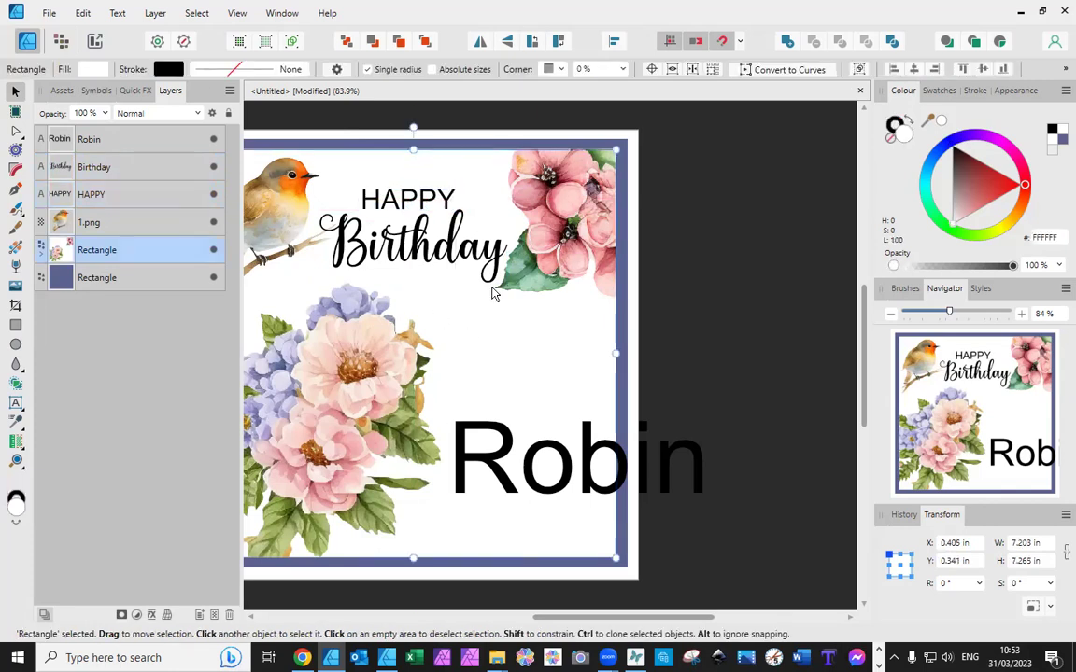
{"action": "left_click", "coordinate": [633, 486]}
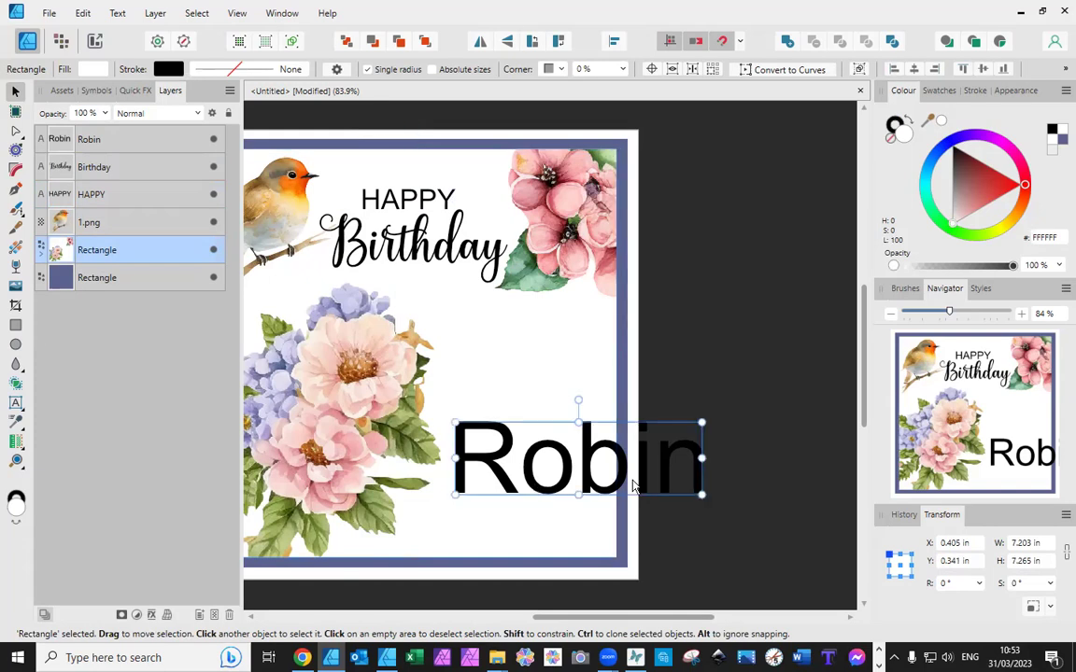
{"action": "left_click_drag", "start_coordinate": [703, 496], "coordinate": [595, 476]}
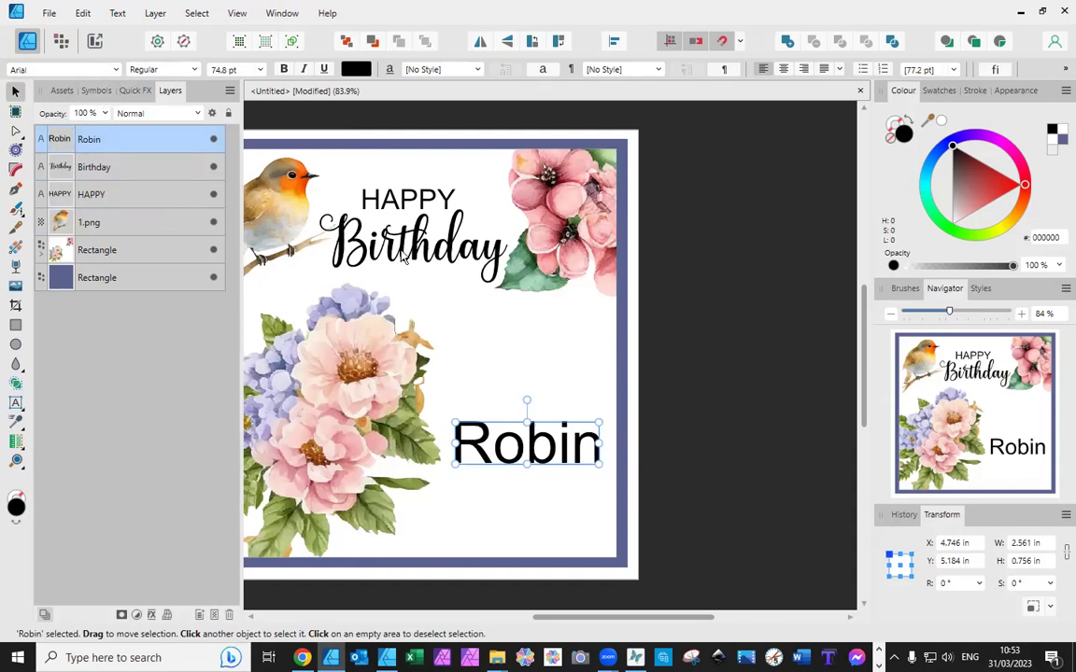
{"action": "left_click", "coordinate": [115, 69]}
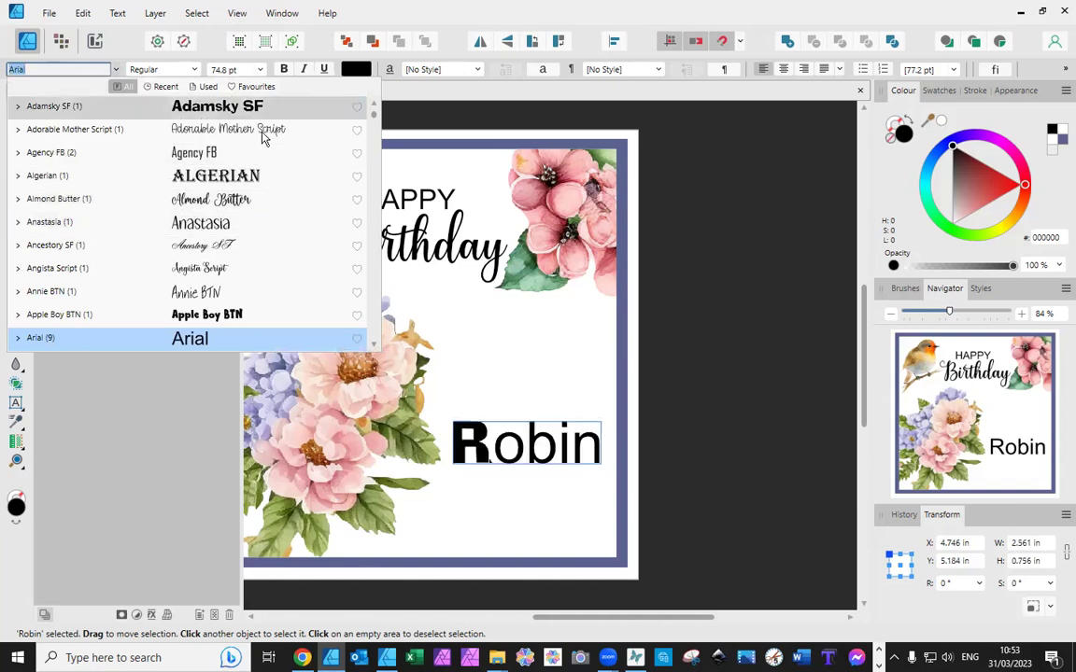
{"action": "left_click", "coordinate": [201, 209]}
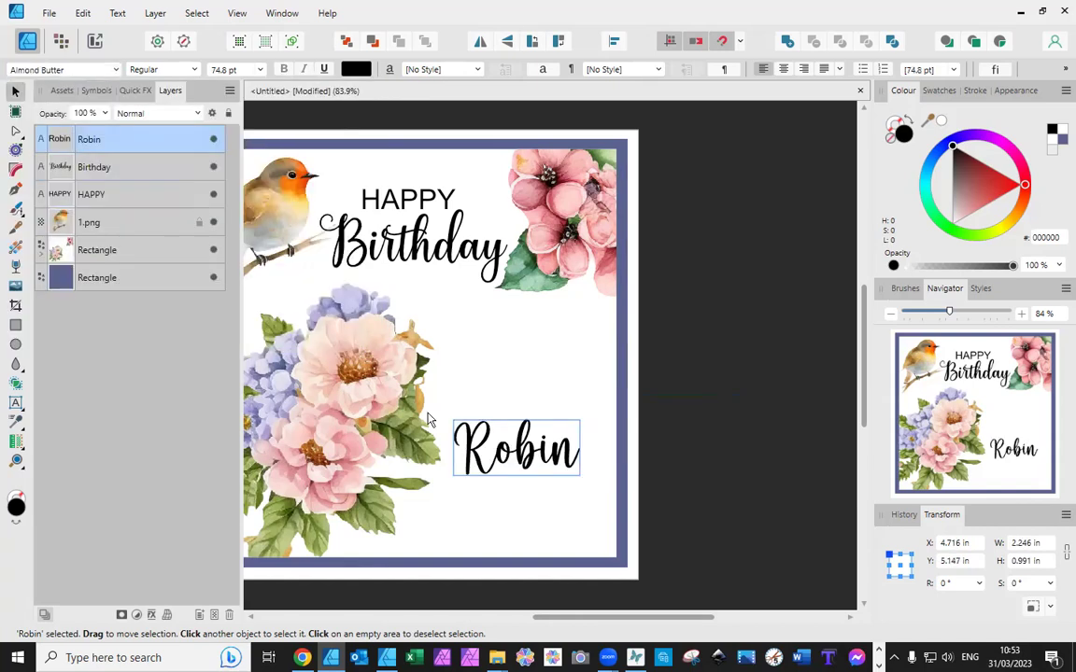
{"action": "left_click_drag", "start_coordinate": [588, 404], "coordinate": [602, 373]}
{"action": "left_click_drag", "start_coordinate": [549, 469], "coordinate": [530, 442]}
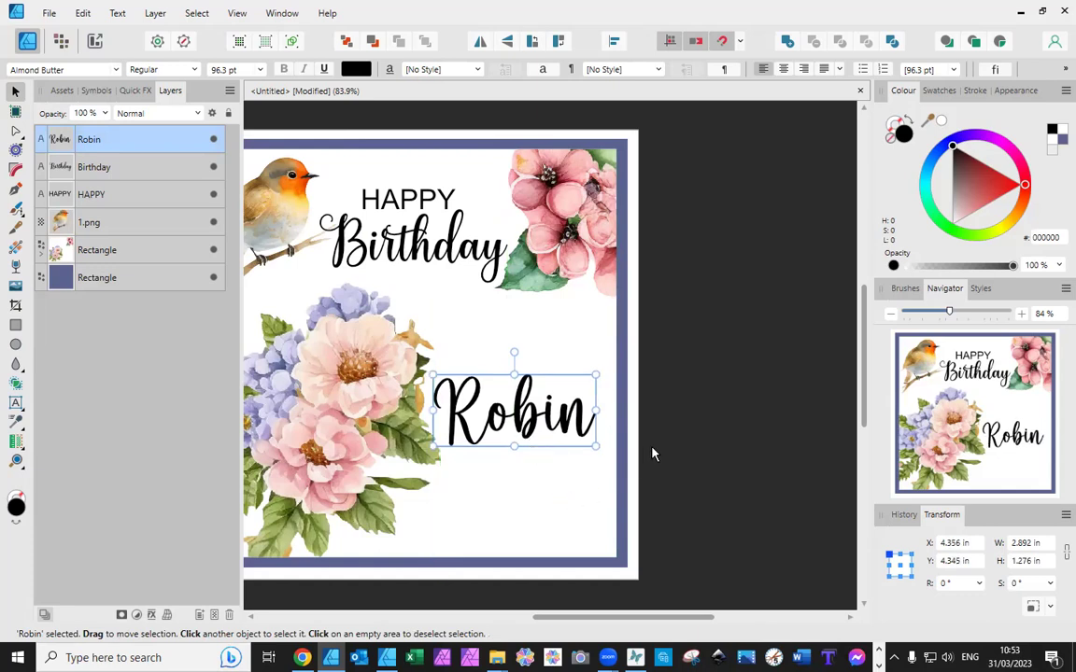
- Lower "Birthday" slightly and recolour both it and "HAPPY" with crimson #B63949 sampled from the corner blossoms
{"action": "left_click_drag", "start_coordinate": [404, 267], "coordinate": [407, 276]}
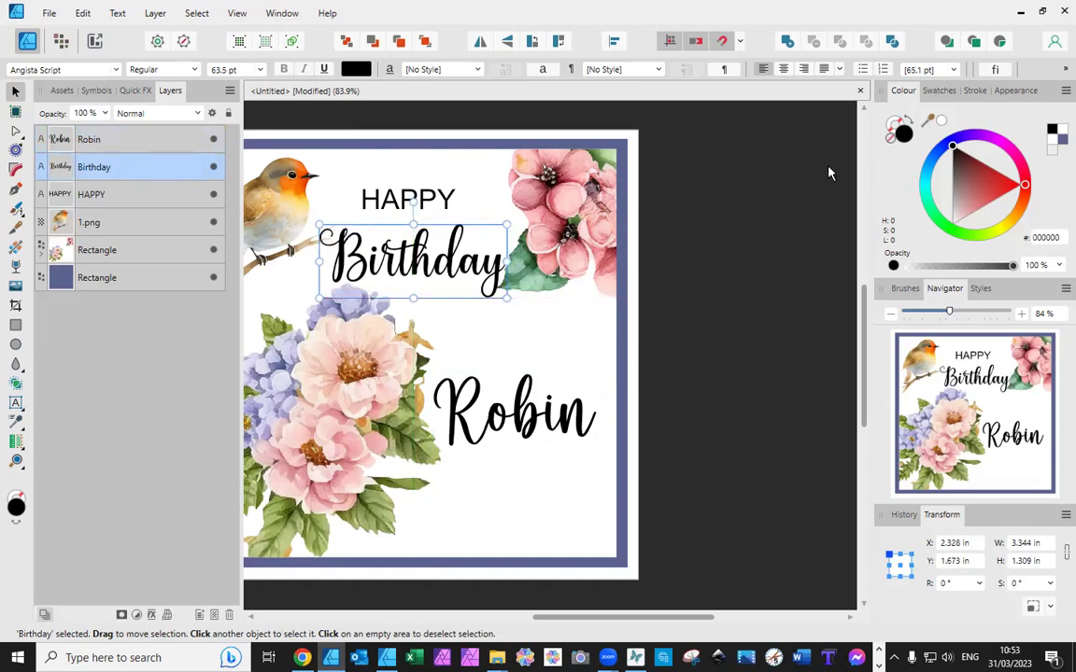
{"action": "left_click_drag", "start_coordinate": [927, 126], "coordinate": [566, 184]}
{"action": "left_click", "coordinate": [941, 122]}
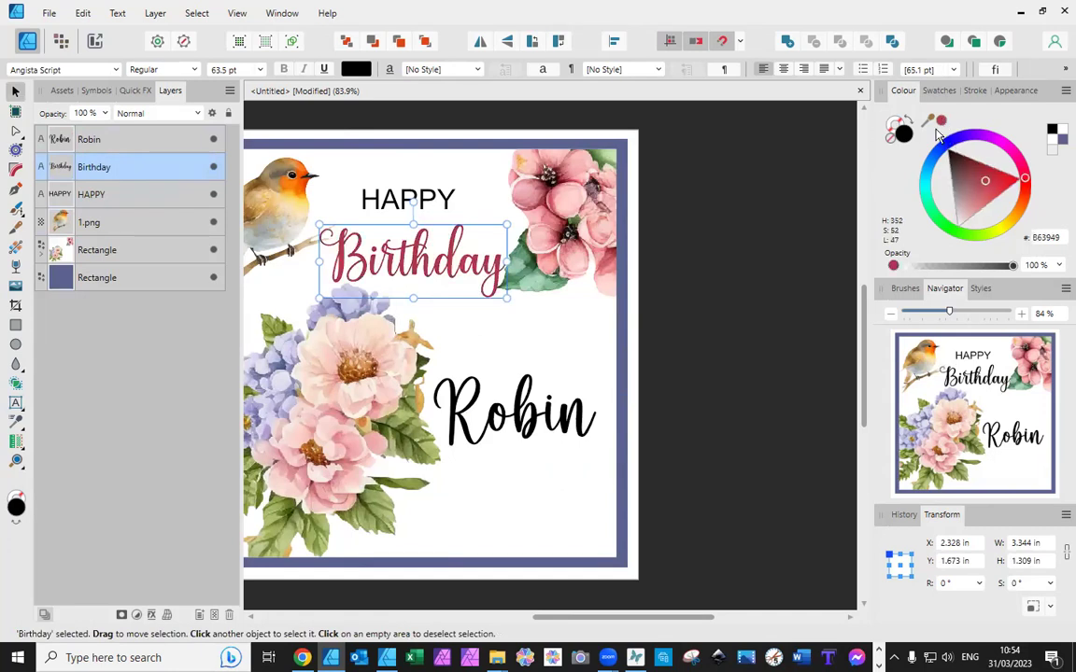
{"action": "left_click", "coordinate": [448, 204]}
{"action": "left_click", "coordinate": [942, 122]}
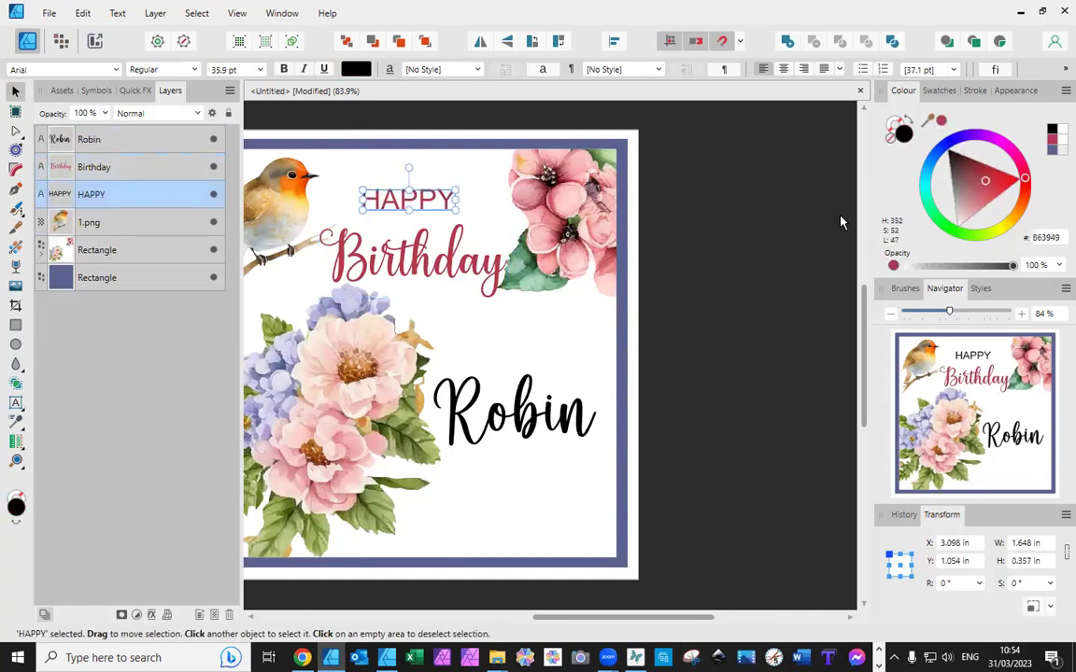
- Try muted lilac #737199, sampled from the bouquet, as the colour of the recipient's name
{"action": "left_click", "coordinate": [452, 414]}
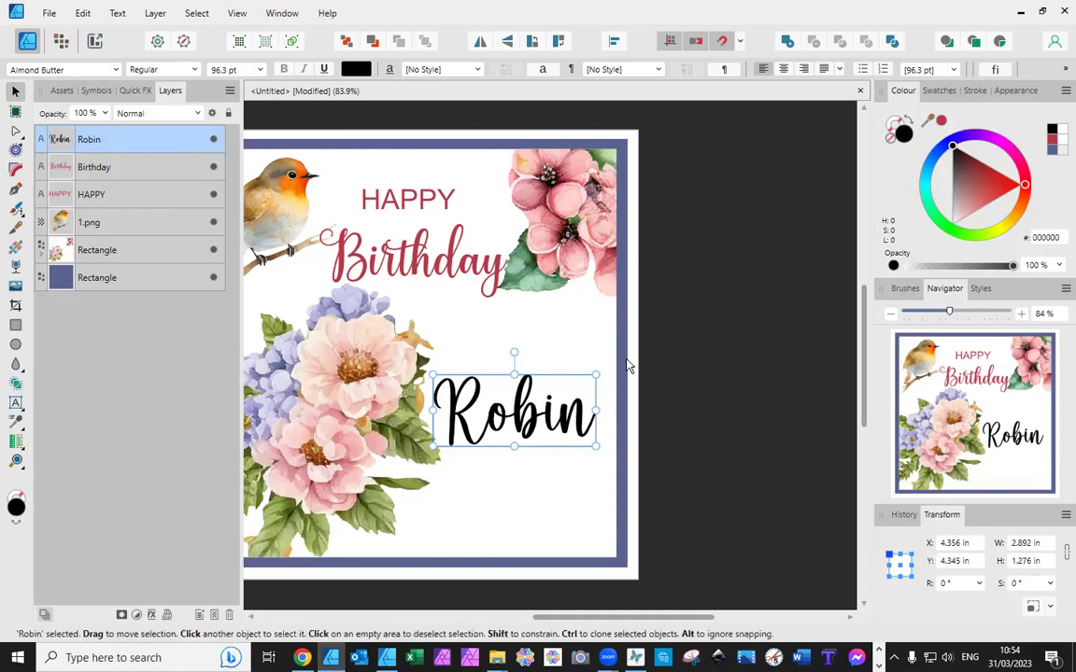
{"action": "left_click_drag", "start_coordinate": [931, 126], "coordinate": [359, 314]}
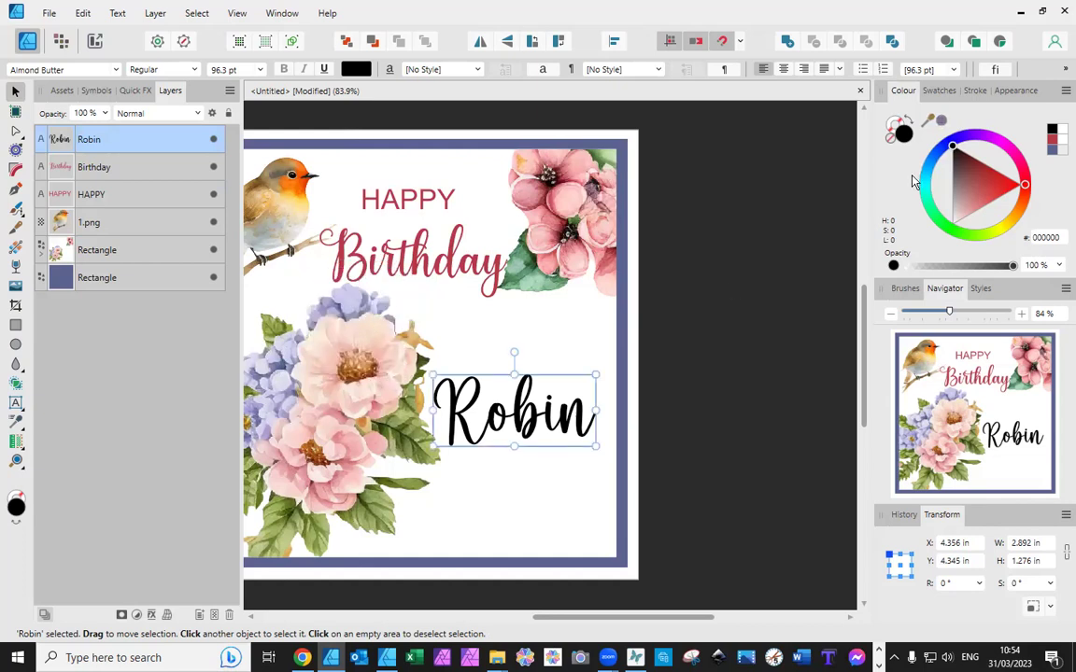
{"action": "left_click", "coordinate": [943, 124]}
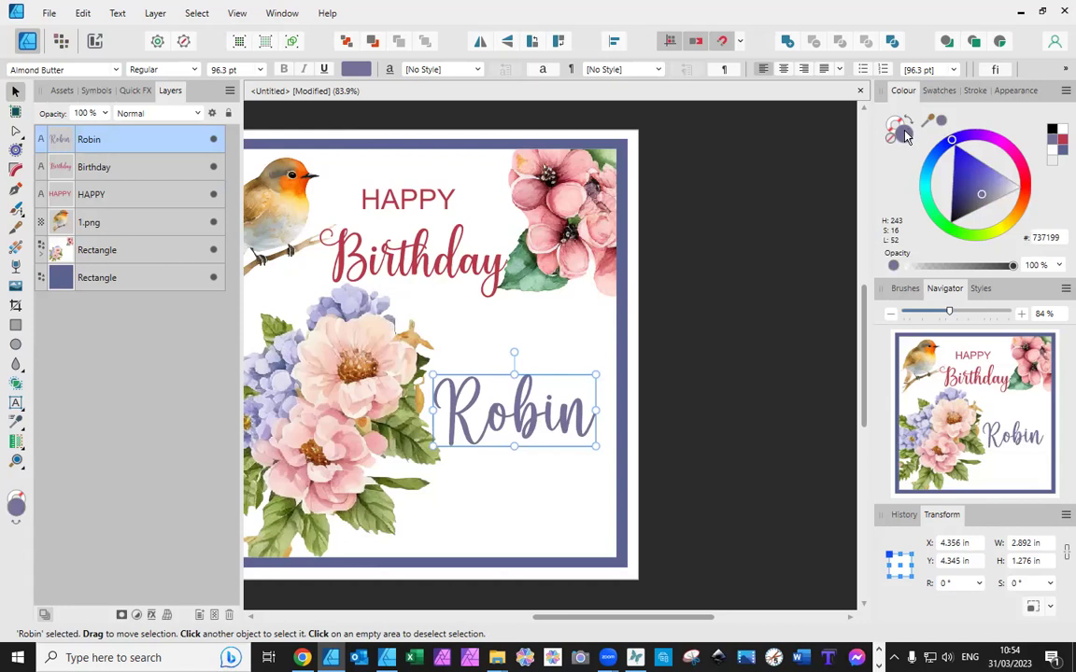
- Recolour the recipient's name with the crimson #B63949 already used and move it up directly beneath "Birthday"
{"action": "left_click", "coordinate": [1061, 141]}
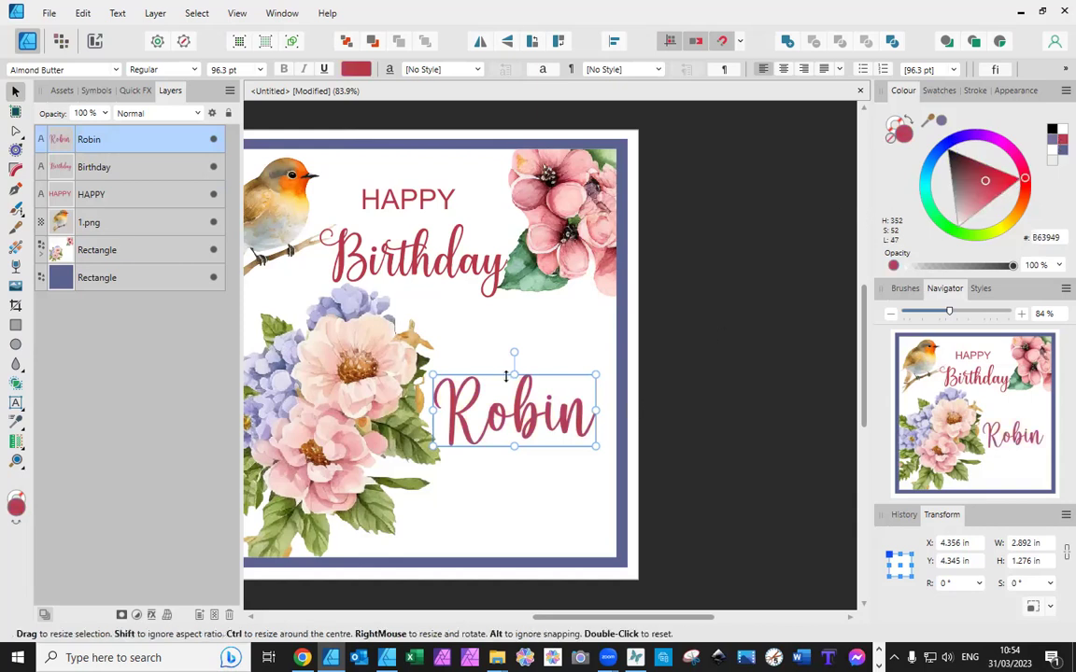
{"action": "left_click_drag", "start_coordinate": [539, 389], "coordinate": [528, 343]}
{"action": "left_click", "coordinate": [749, 492]}
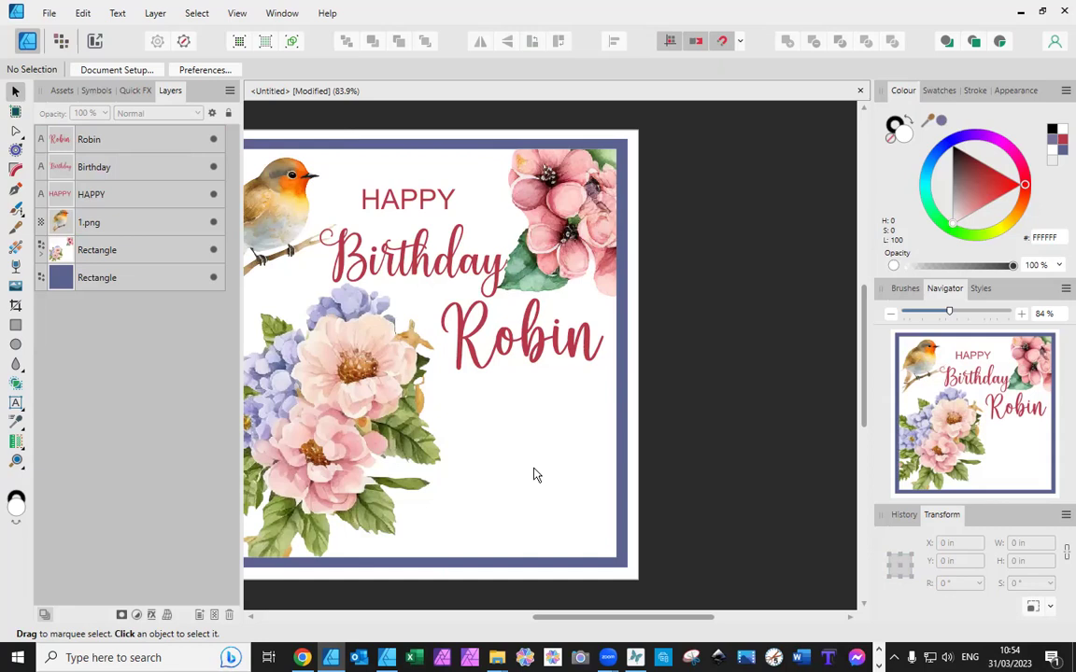
- Place the red-breasted robin 2.png from the Birds assets beneath the recipient's name, scaled to about 2.75 × 3.39 in
{"action": "key", "text": "ctrl+v"}
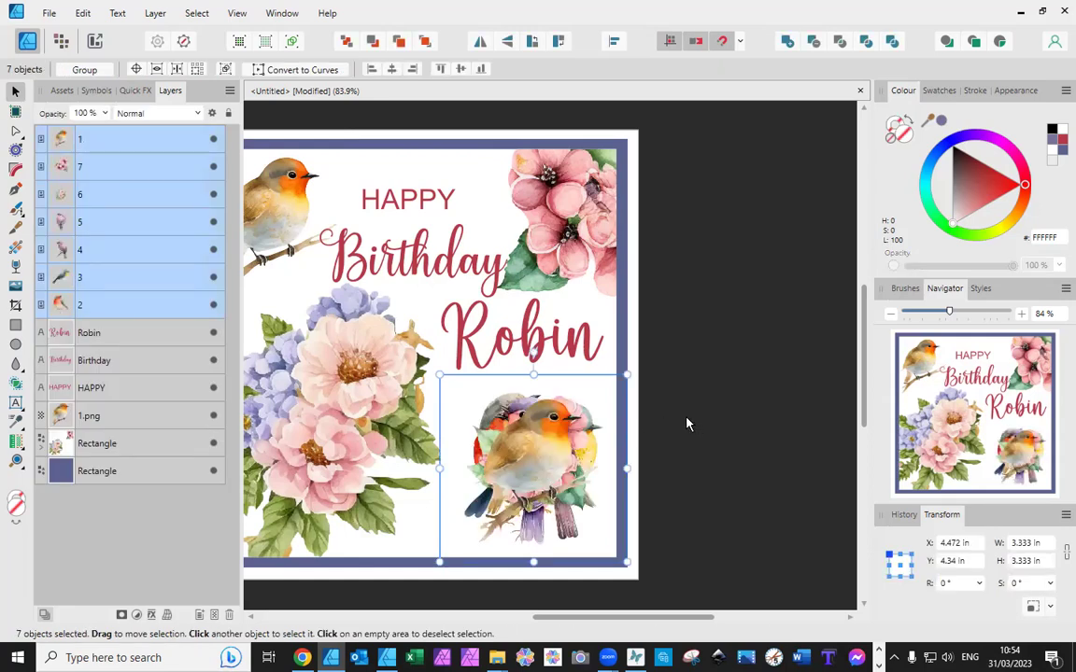
{"action": "key", "text": "ctrl+z"}
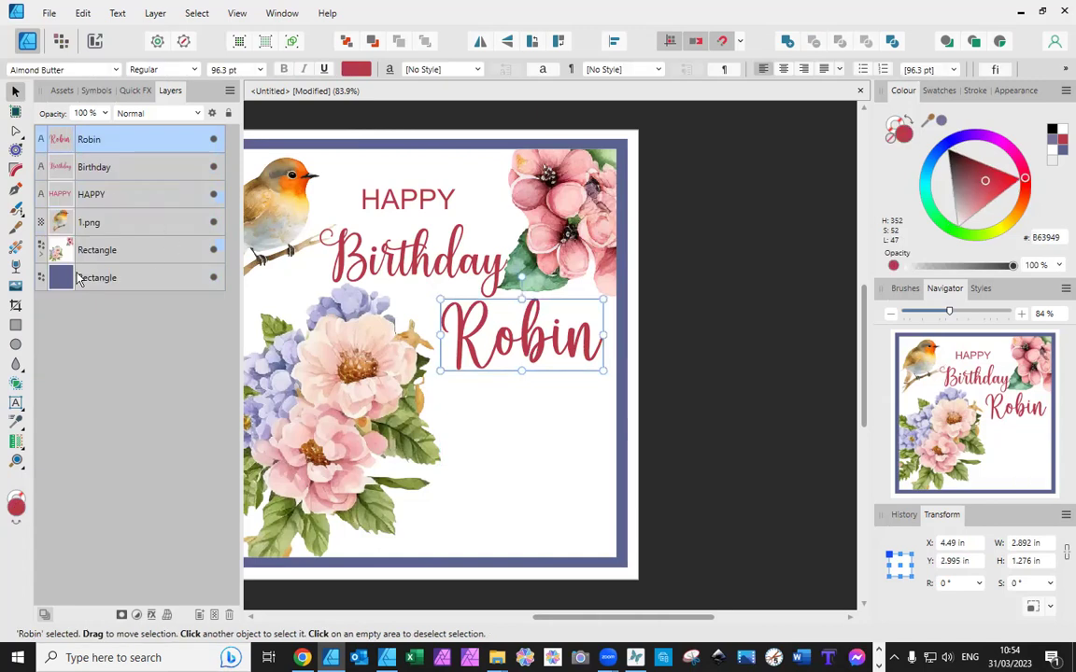
{"action": "left_click", "coordinate": [62, 91]}
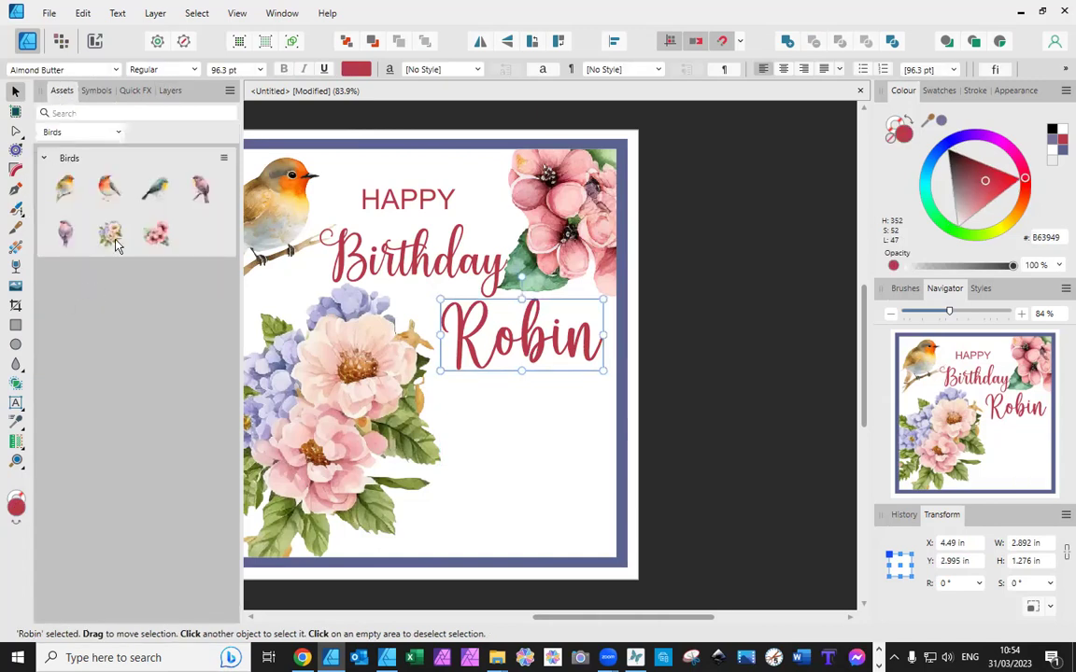
{"action": "left_click_drag", "start_coordinate": [111, 191], "coordinate": [535, 458]}
{"action": "left_click_drag", "start_coordinate": [469, 516], "coordinate": [431, 558]}
{"action": "left_click_drag", "start_coordinate": [454, 441], "coordinate": [476, 441]}
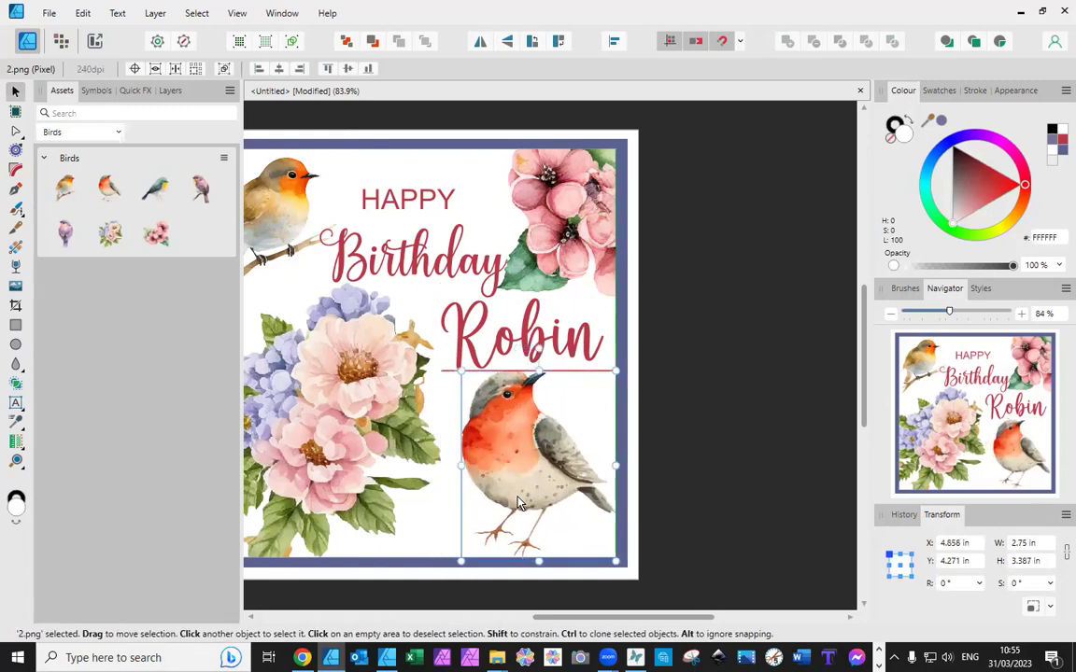
{"action": "left_click_drag", "start_coordinate": [519, 498], "coordinate": [519, 498]}
{"action": "left_click", "coordinate": [686, 509]}
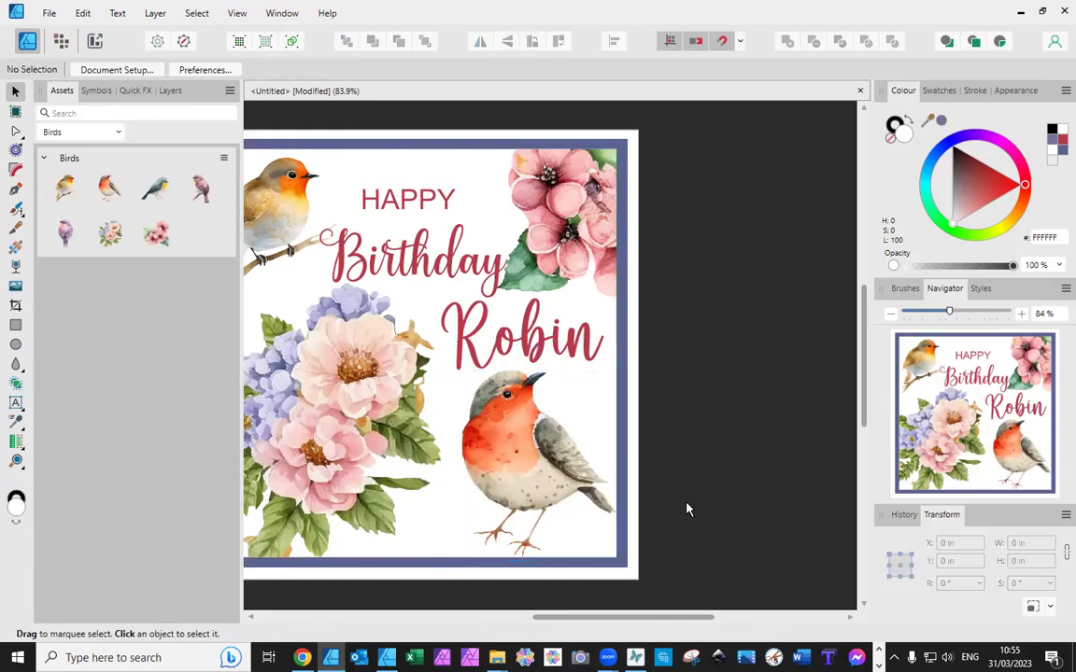
- Add the leaf sprig art19.png from the CF Peony assets in CF Flowers, shrunk to about 1.11 × 1.49 in near the upper robin
{"action": "left_click_drag", "start_coordinate": [633, 628], "coordinate": [545, 628]}
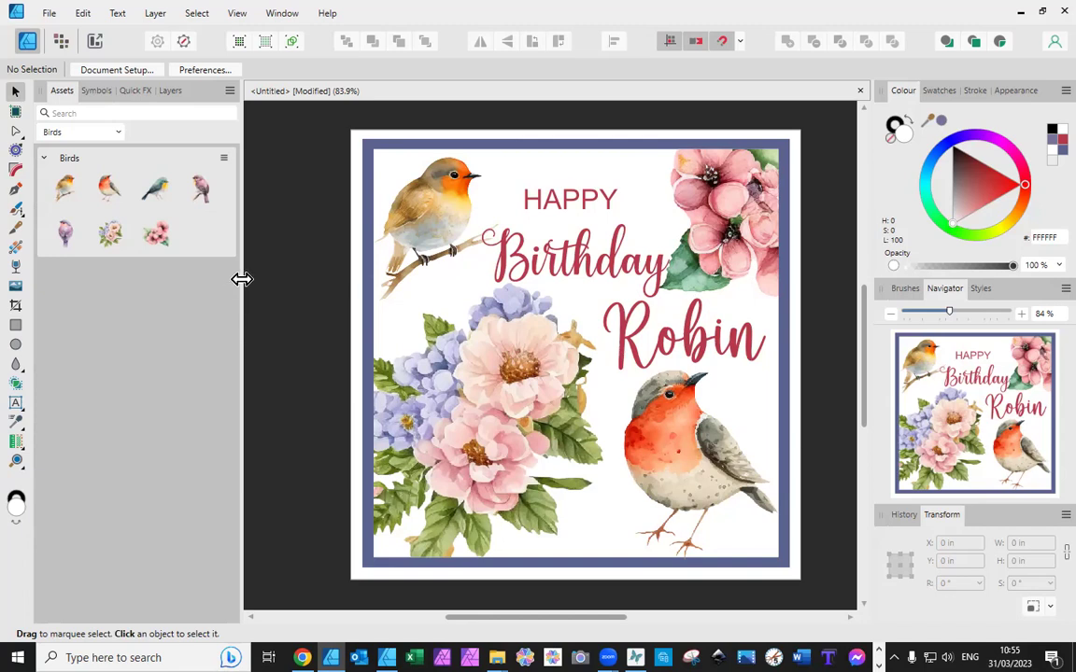
{"action": "left_click", "coordinate": [119, 135]}
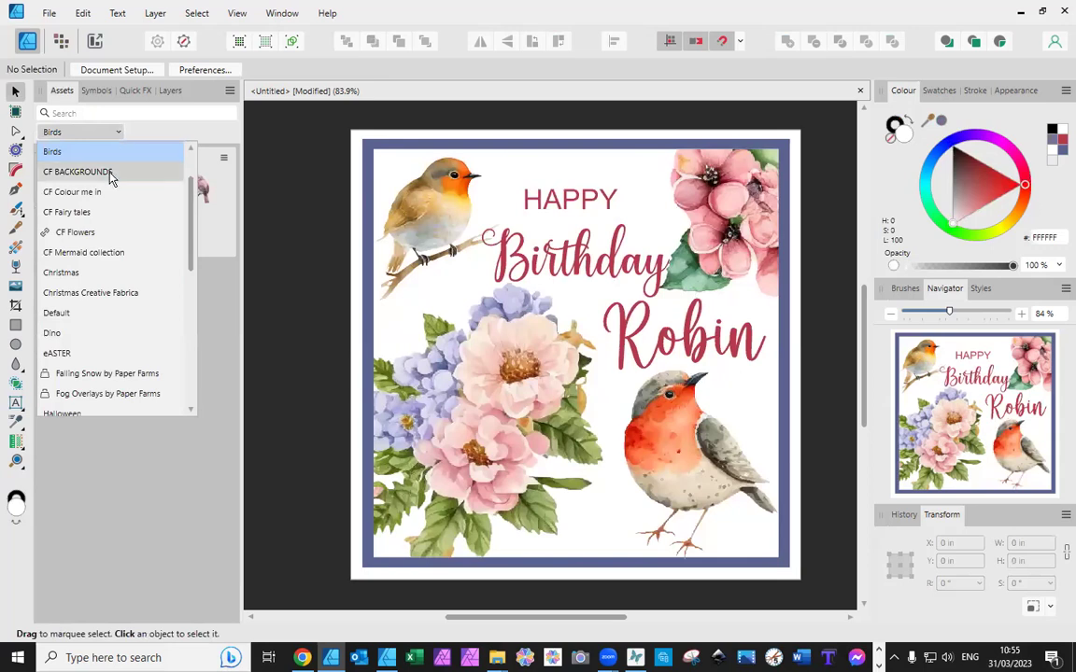
{"action": "key", "text": "Escape"}
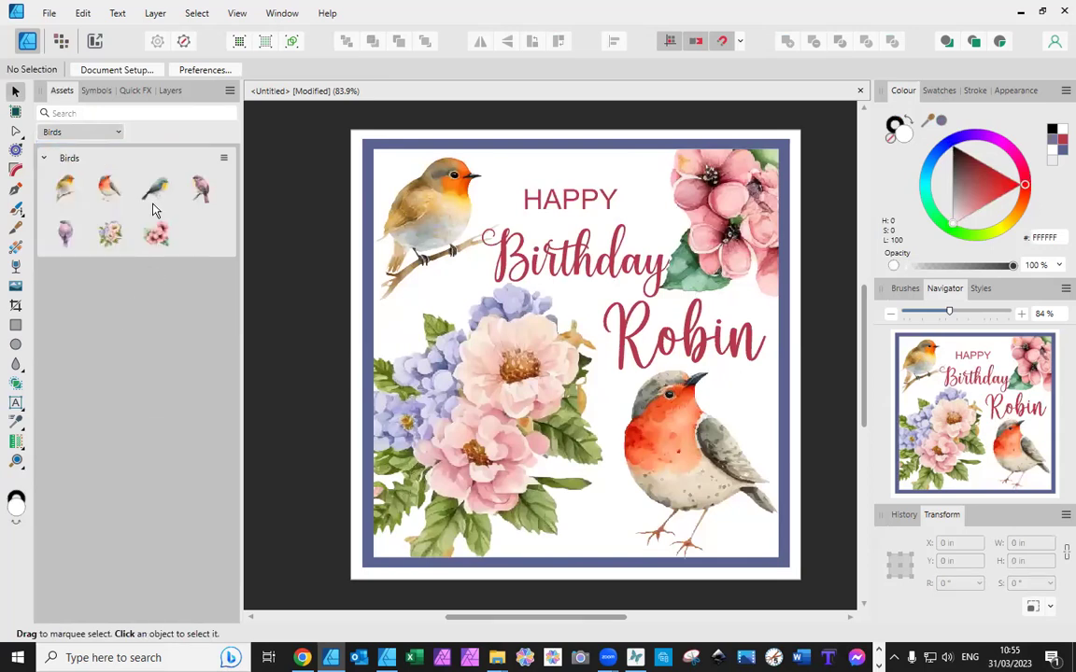
{"action": "scroll", "coordinate": [115, 364], "scroll_direction": "down", "scroll_amount": 2}
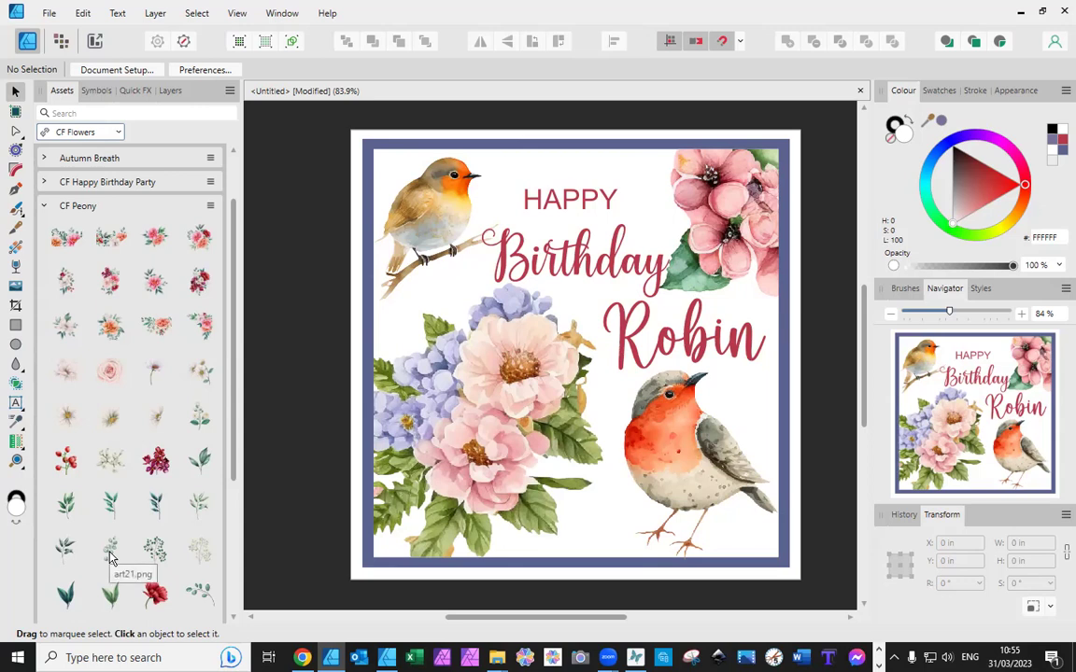
{"action": "left_click_drag", "start_coordinate": [109, 558], "coordinate": [551, 264]}
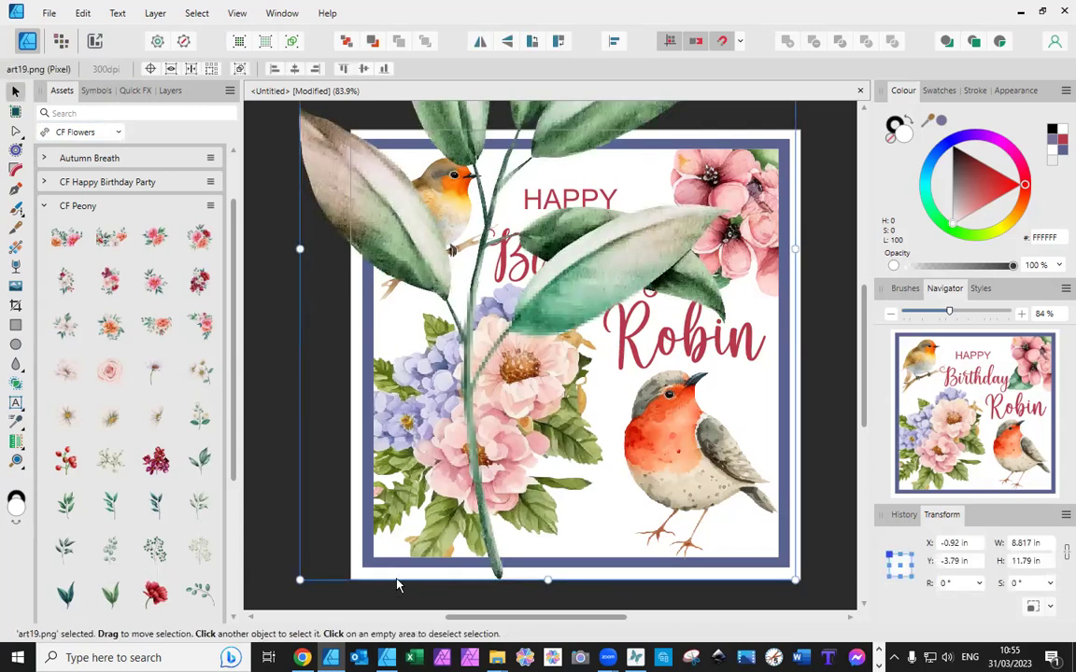
{"action": "left_click_drag", "start_coordinate": [300, 570], "coordinate": [413, 406]}
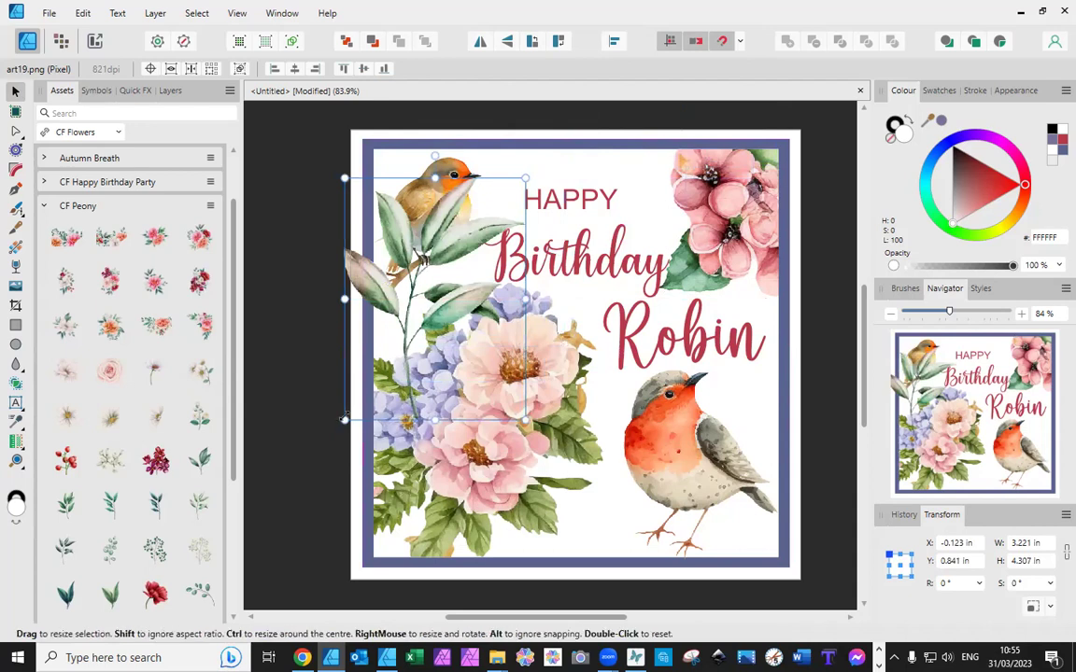
{"action": "left_click_drag", "start_coordinate": [345, 420], "coordinate": [486, 247]}
{"action": "left_click_drag", "start_coordinate": [507, 205], "coordinate": [496, 136]}
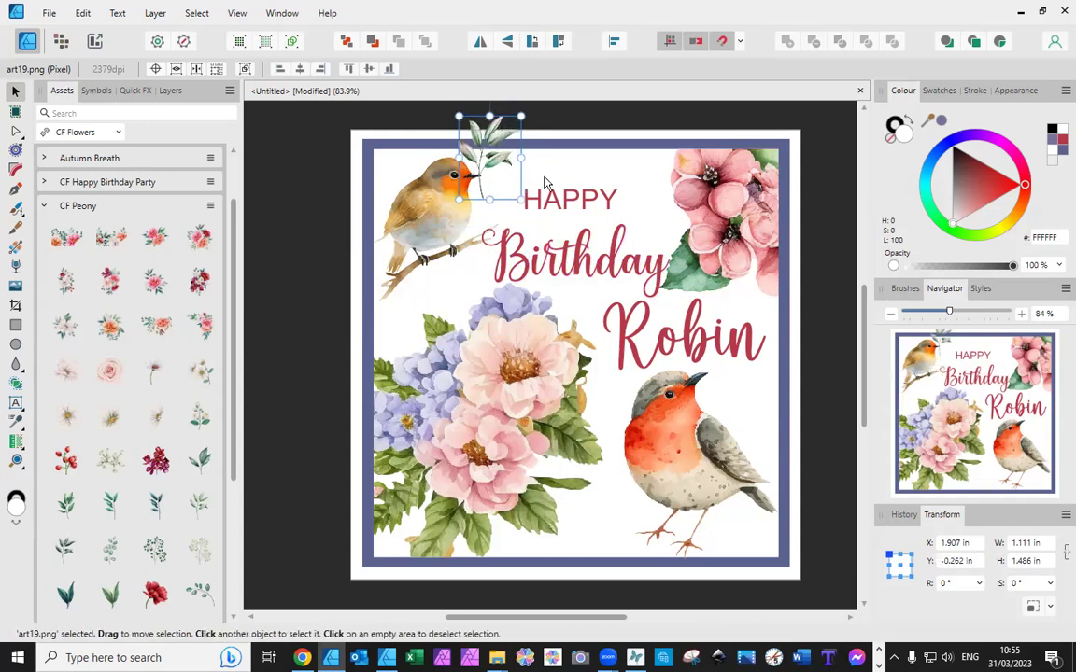
- Rotate the leaf sprig to about -141.2° and position its stem at the upper robin's beak
{"action": "scroll", "coordinate": [495, 121], "scroll_direction": "up", "scroll_amount": 2}
{"action": "left_click_drag", "start_coordinate": [491, 138], "coordinate": [497, 282]}
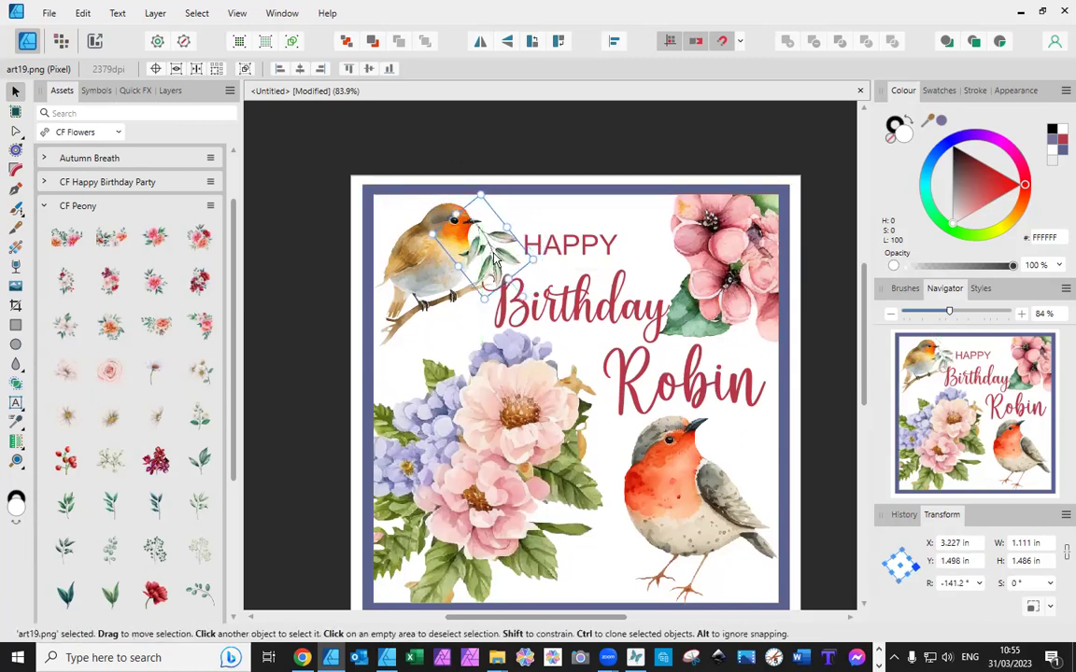
{"action": "left_click", "coordinate": [307, 271]}
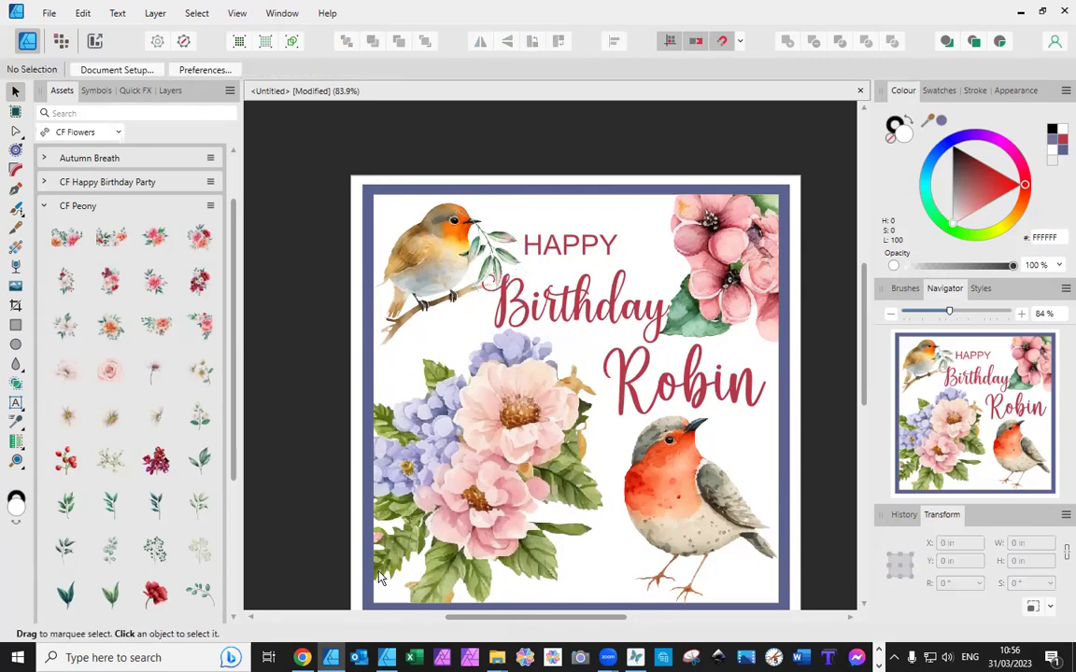
- Move the leaf sprig to the lower robin's beak and rotate it to about -129.9°
{"action": "left_click_drag", "start_coordinate": [497, 255], "coordinate": [564, 344]}
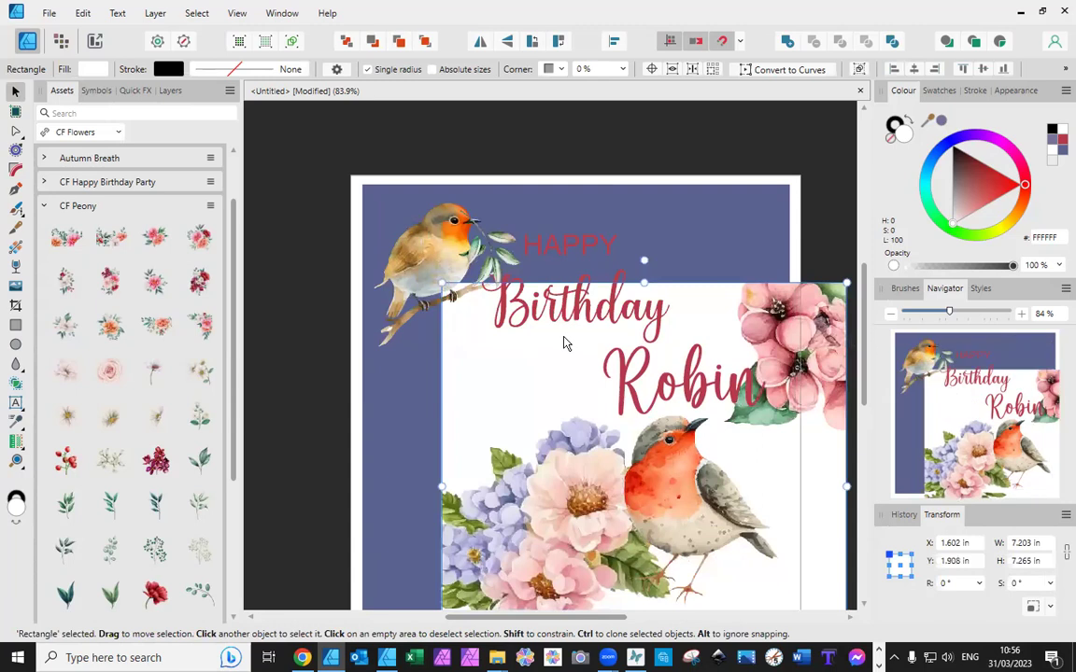
{"action": "key", "text": "ctrl+z"}
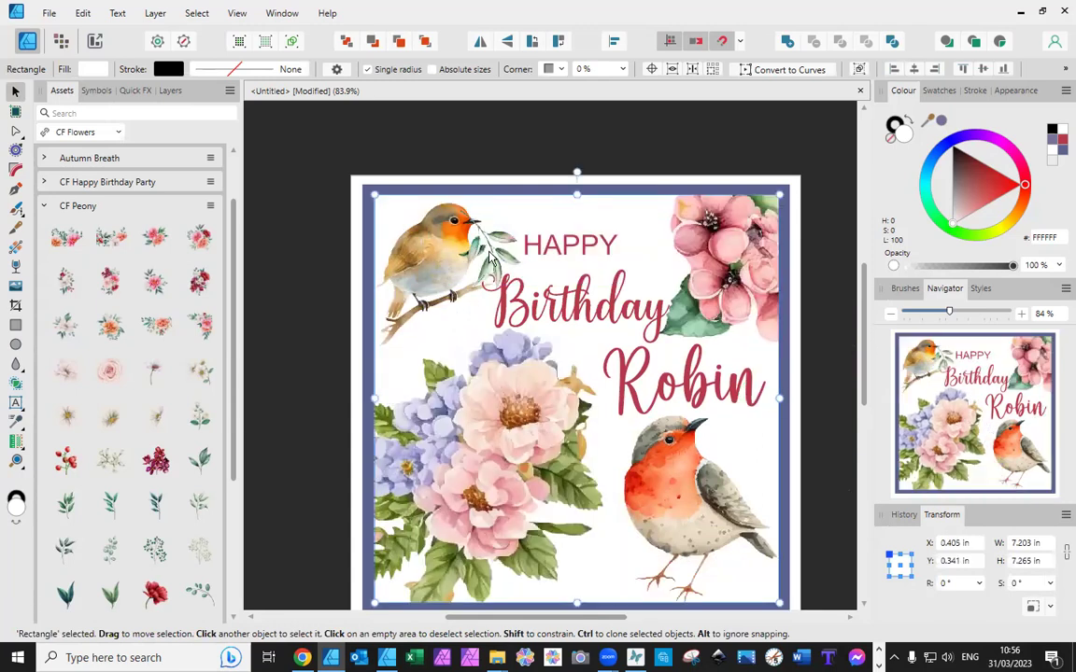
{"action": "left_click", "coordinate": [454, 218]}
{"action": "left_click_drag", "start_coordinate": [480, 216], "coordinate": [738, 446]}
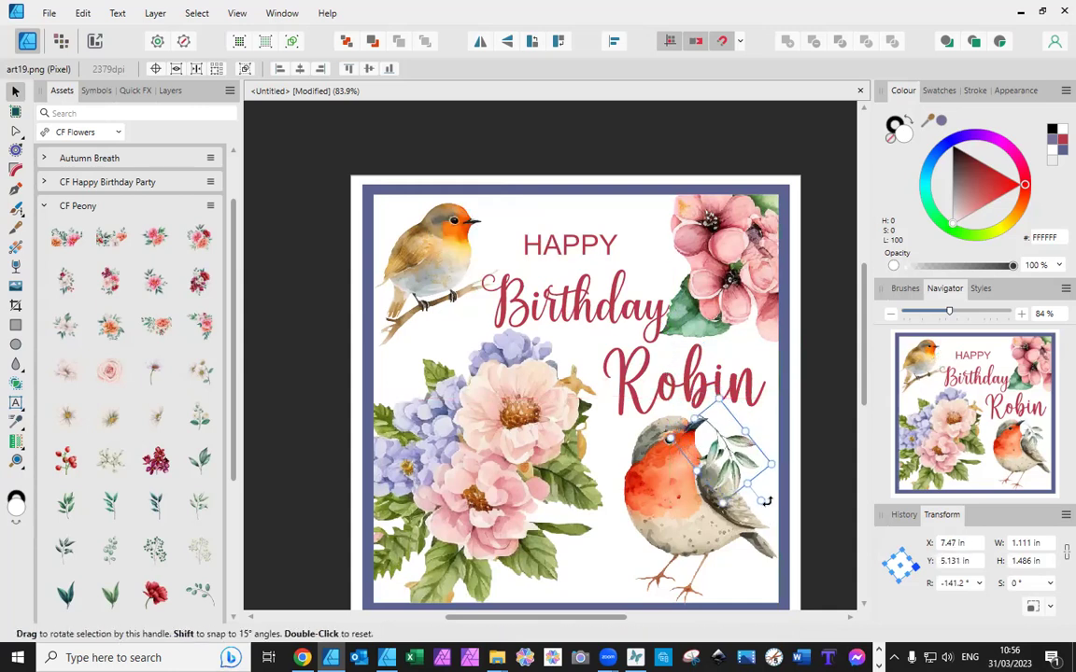
{"action": "left_click_drag", "start_coordinate": [765, 501], "coordinate": [735, 464]}
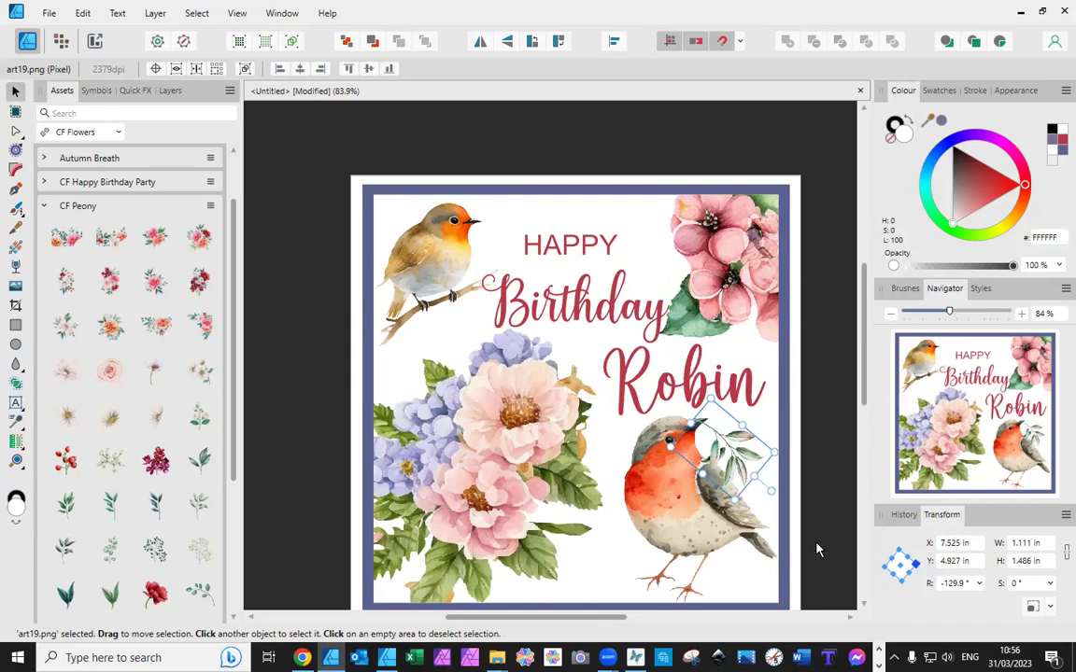
{"action": "left_click", "coordinate": [815, 548]}
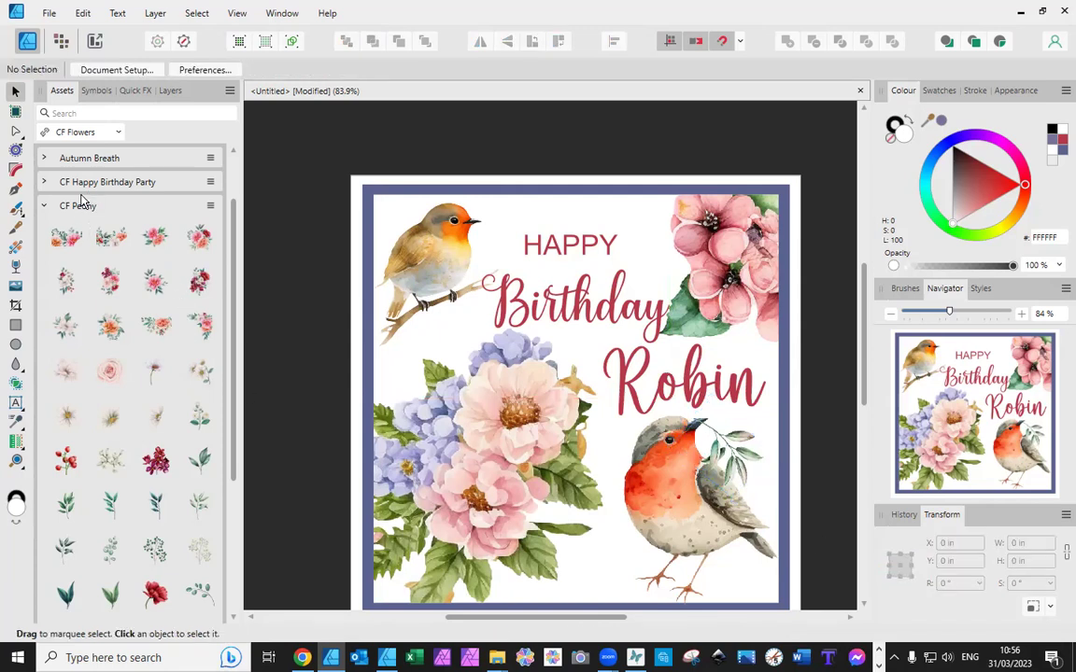
- Browse the asset categories, switch to My Digikits and expand its Farmyard pets set
{"action": "left_click", "coordinate": [112, 131]}
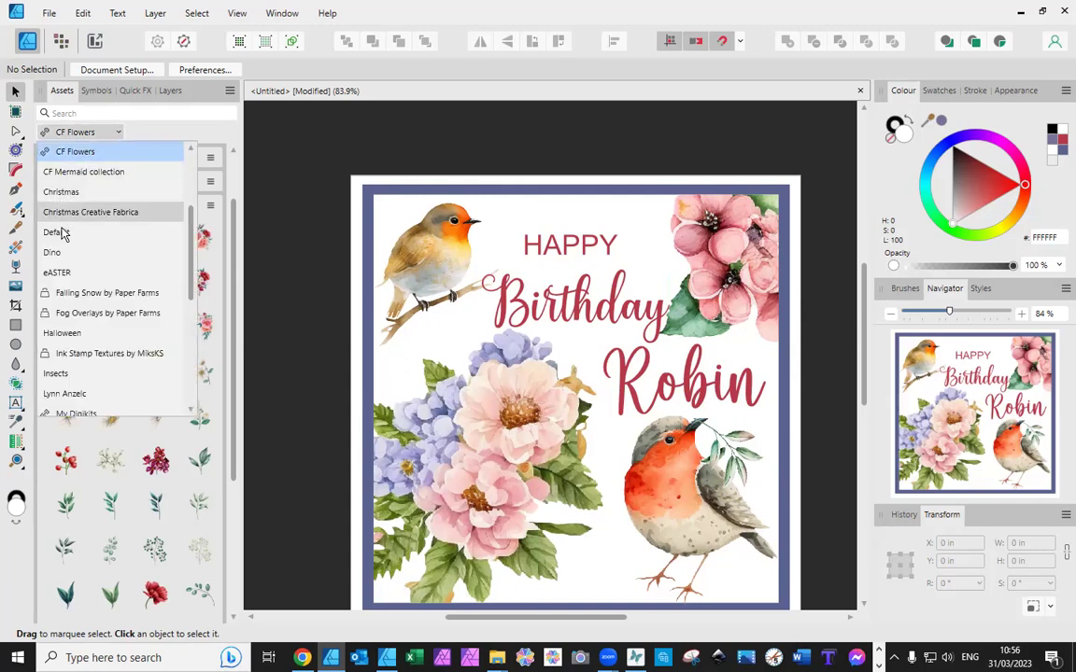
{"action": "scroll", "coordinate": [74, 292], "scroll_direction": "down", "scroll_amount": 3}
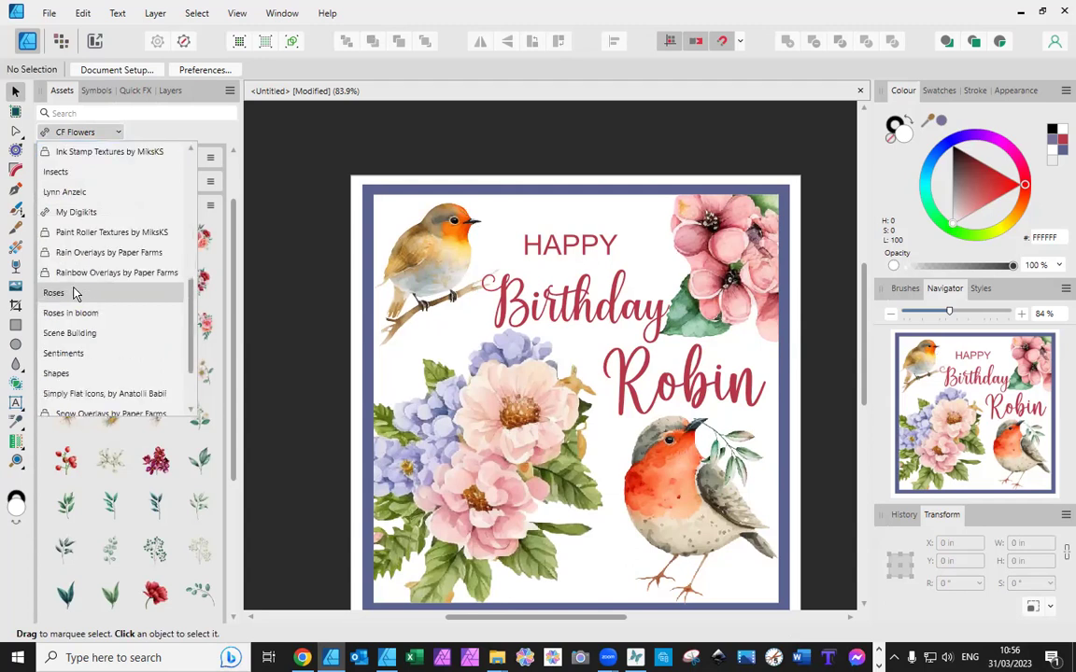
{"action": "scroll", "coordinate": [74, 292], "scroll_direction": "down", "scroll_amount": 2}
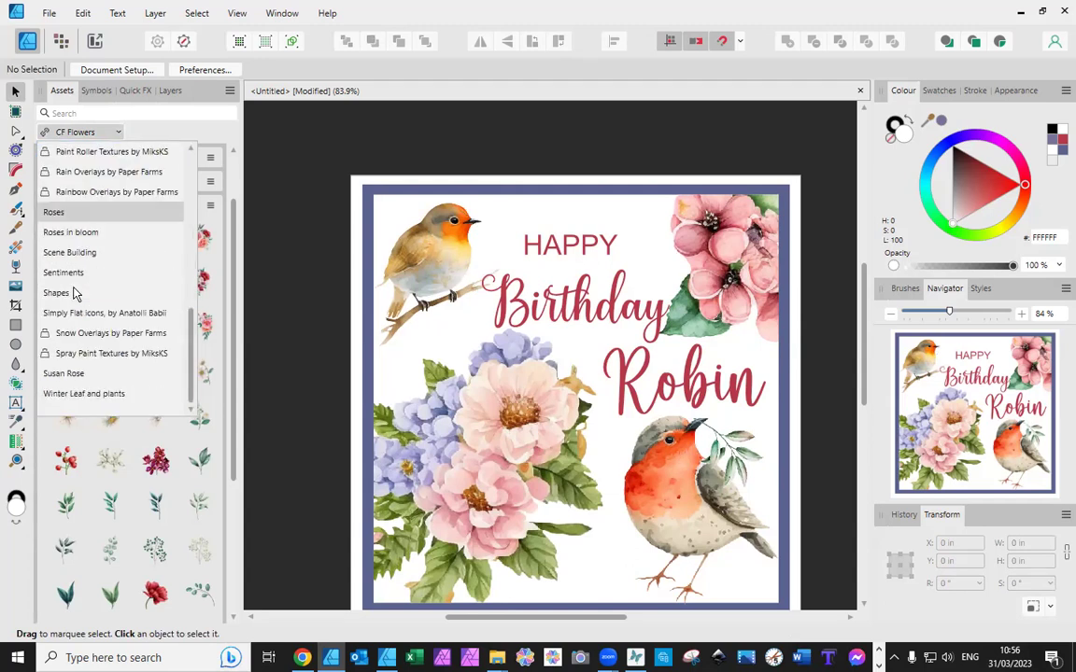
{"action": "scroll", "coordinate": [74, 292], "scroll_direction": "up", "scroll_amount": 15}
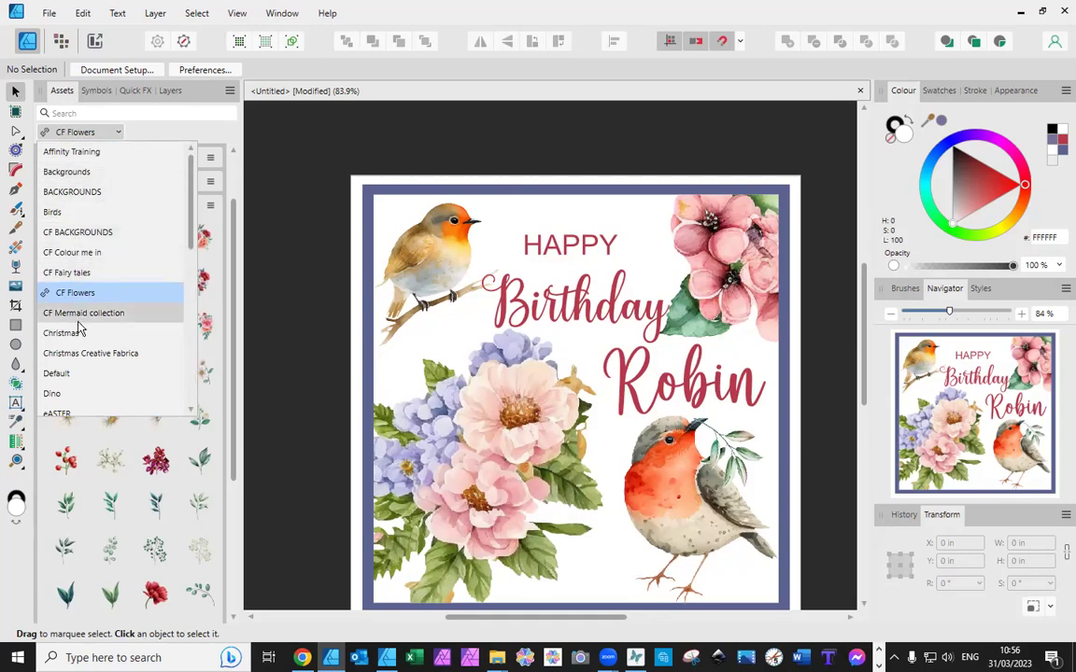
{"action": "scroll", "coordinate": [75, 317], "scroll_direction": "down", "scroll_amount": 5}
{"action": "key", "text": "Escape"}
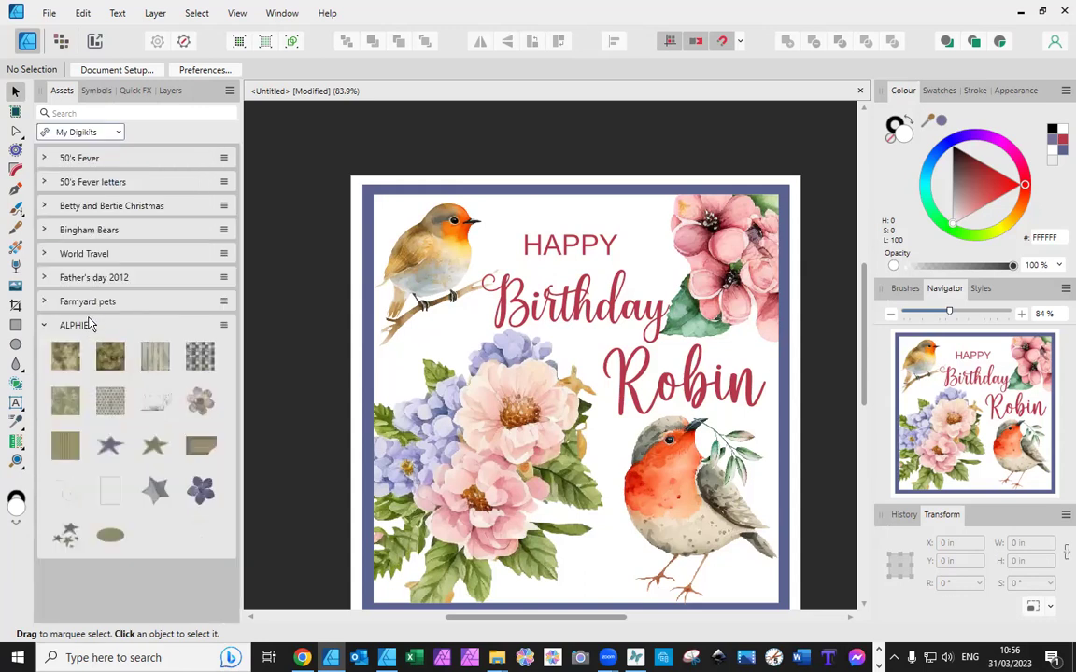
{"action": "left_click", "coordinate": [43, 301]}
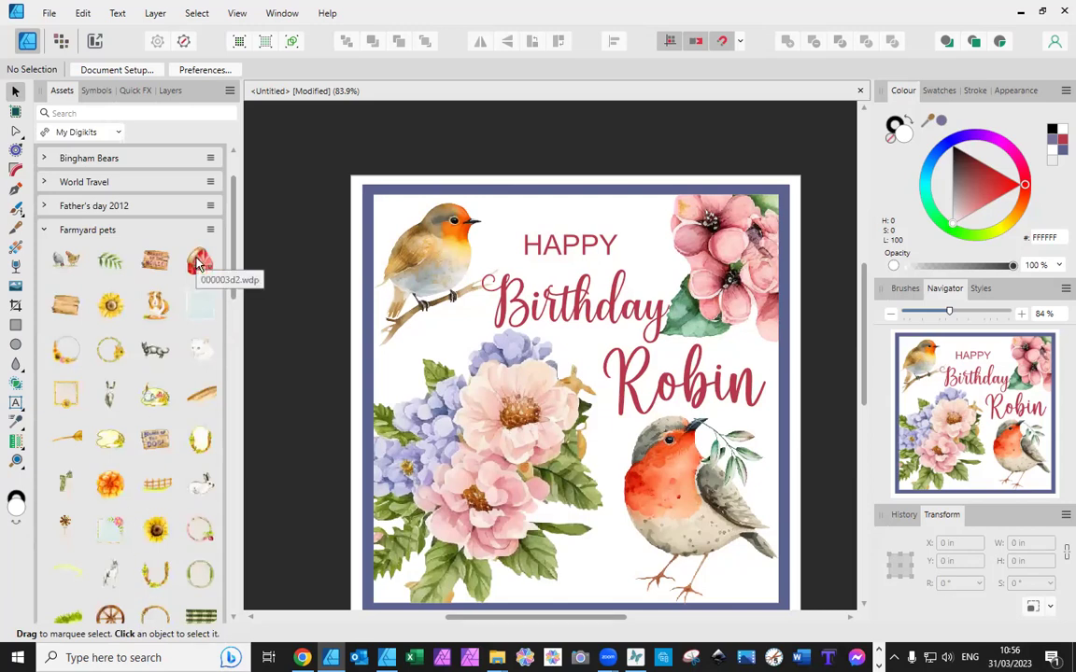
- Try placing the red barn 000003d2.wdp from Farmyard pets on the card, undo the placement and clear the selection
{"action": "left_click_drag", "start_coordinate": [198, 265], "coordinate": [497, 288]}
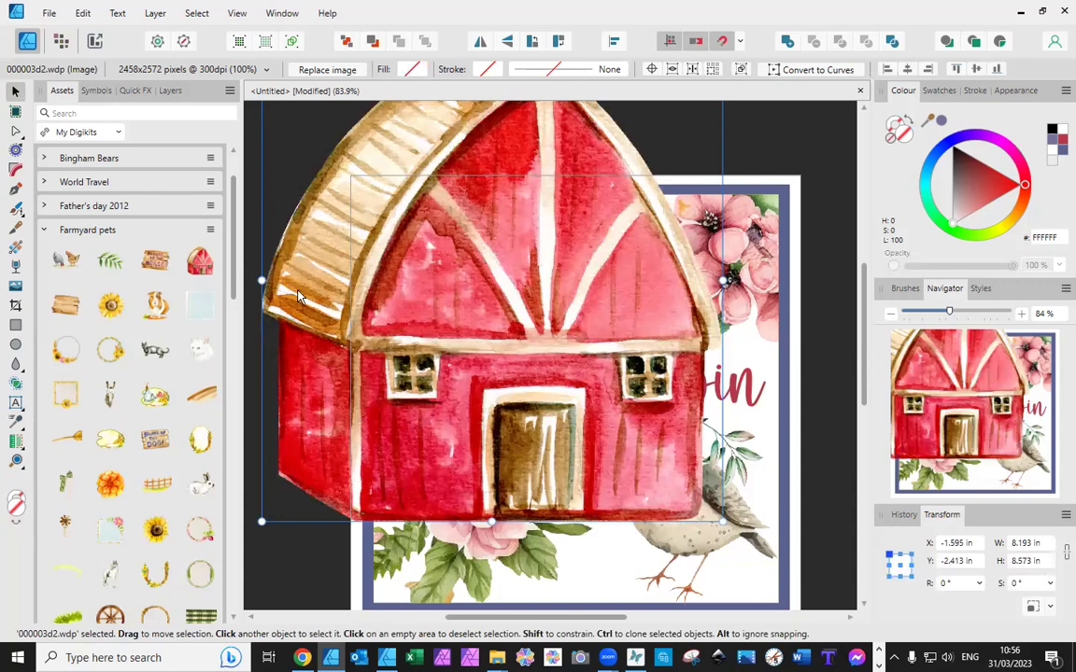
{"action": "key", "text": "ctrl+z"}
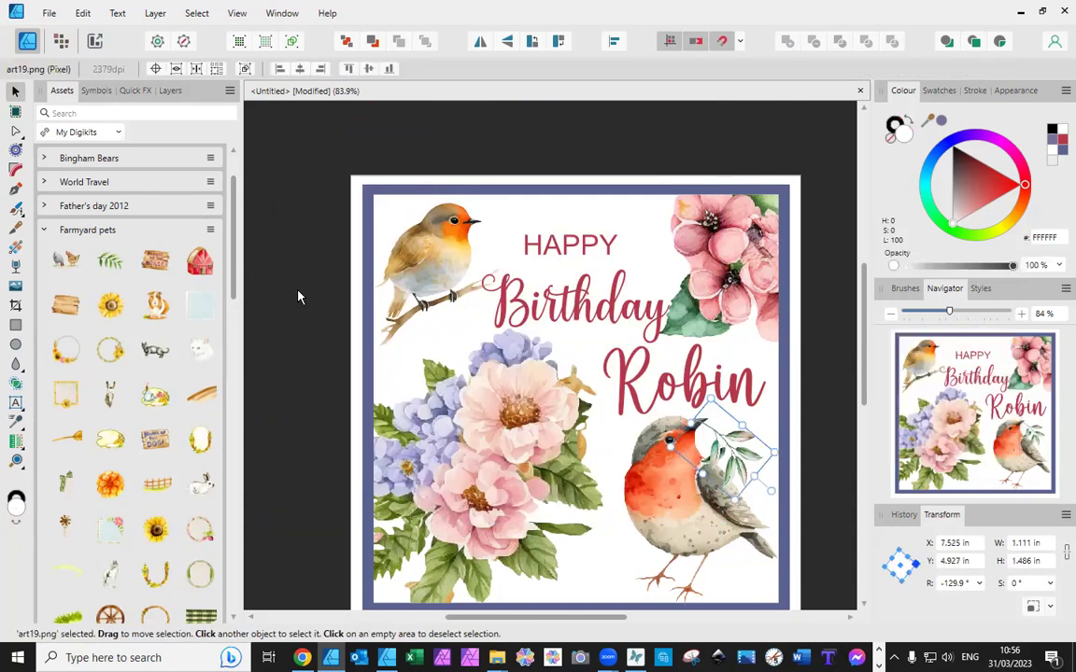
{"action": "left_click", "coordinate": [651, 143]}
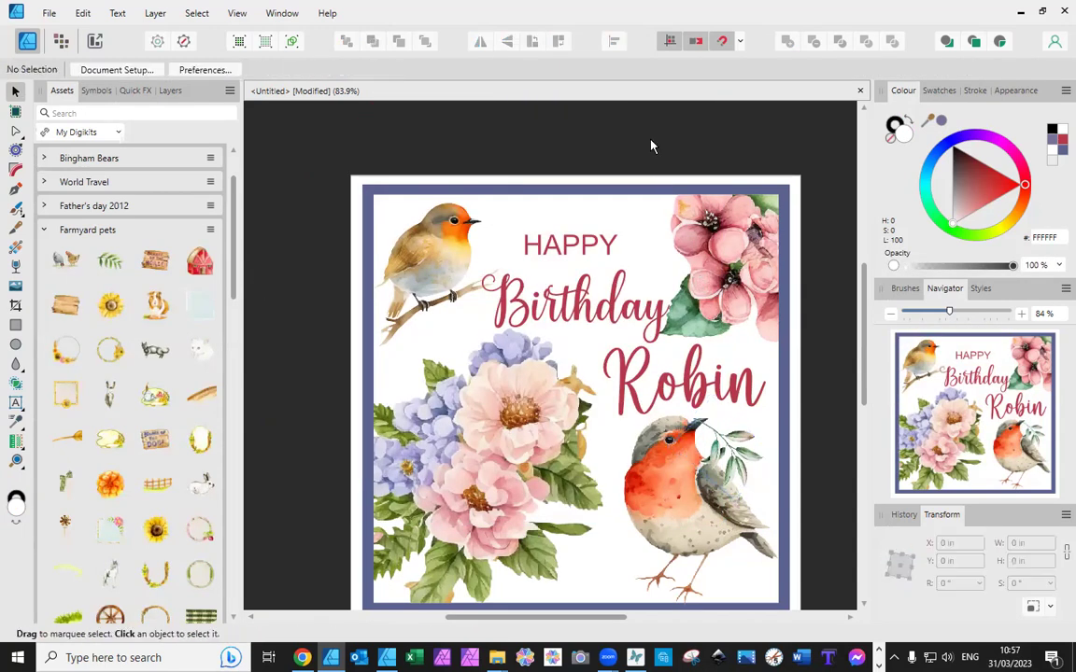
{"action": "scroll", "coordinate": [292, 274], "scroll_direction": "down", "scroll_amount": 2}
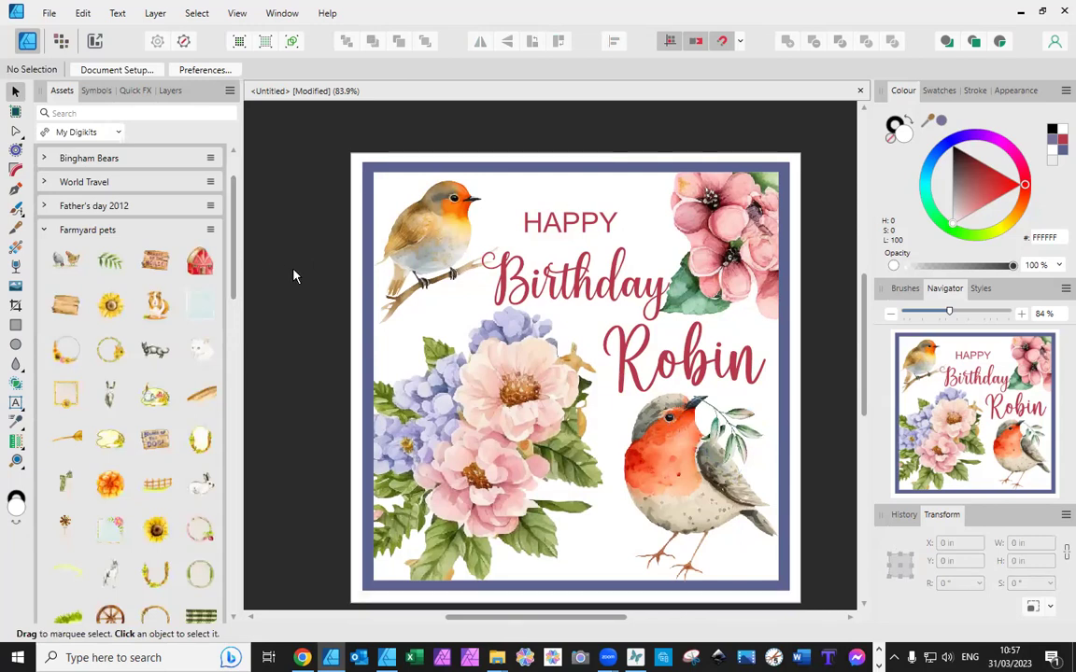